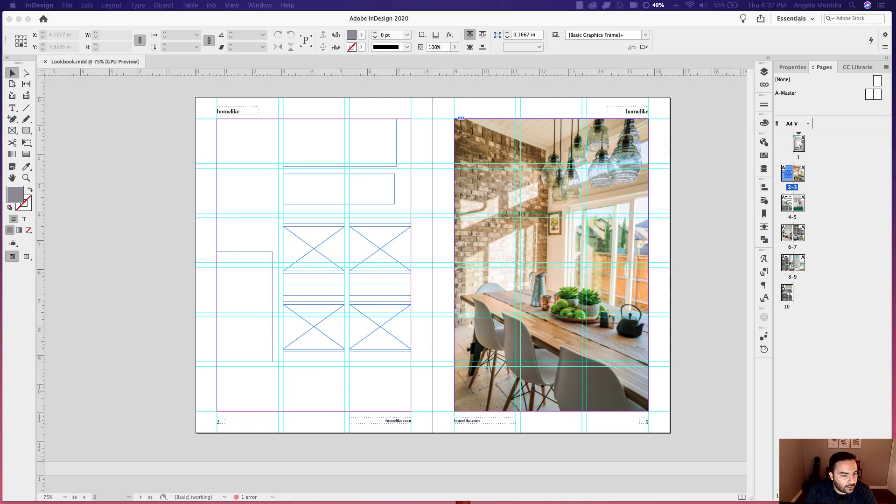
Drag the shelving, sofa, office and dining photos into the four page 2 grid frames
drag(46, 240, 339, 256)
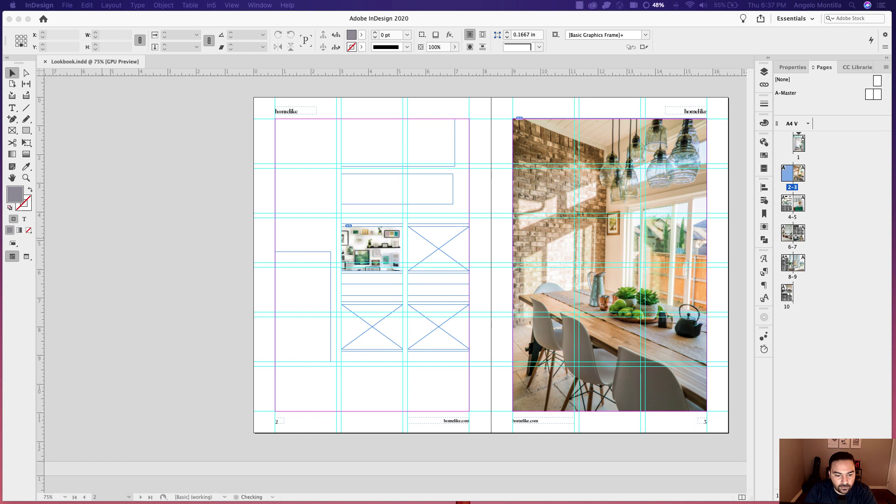
drag(47, 239, 434, 256)
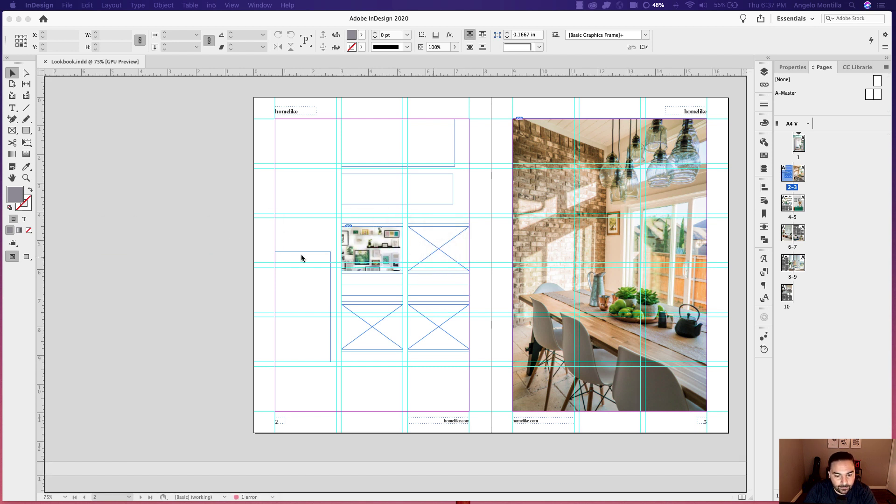
drag(47, 298, 380, 330)
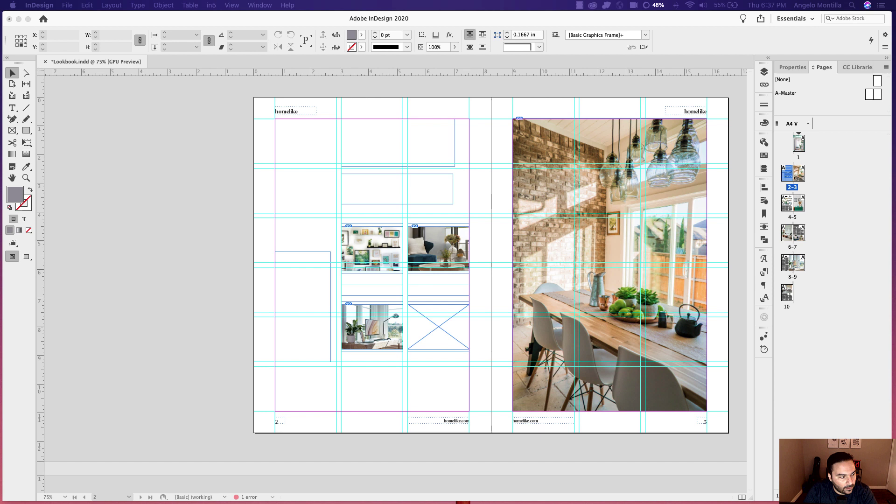
drag(46, 299, 430, 334)
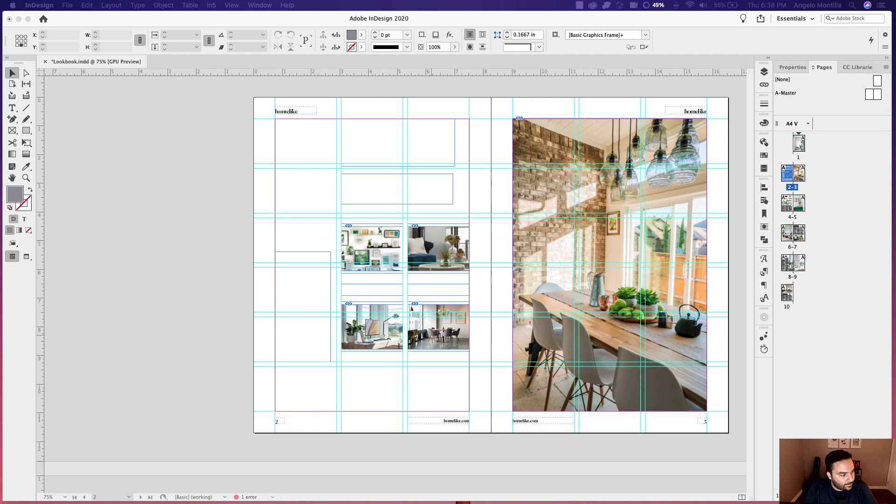
Zoom in and style the Home Decor 04 caption with the Index Headers paragraph style
click(354, 225)
scroll(354, 227, up, 2)
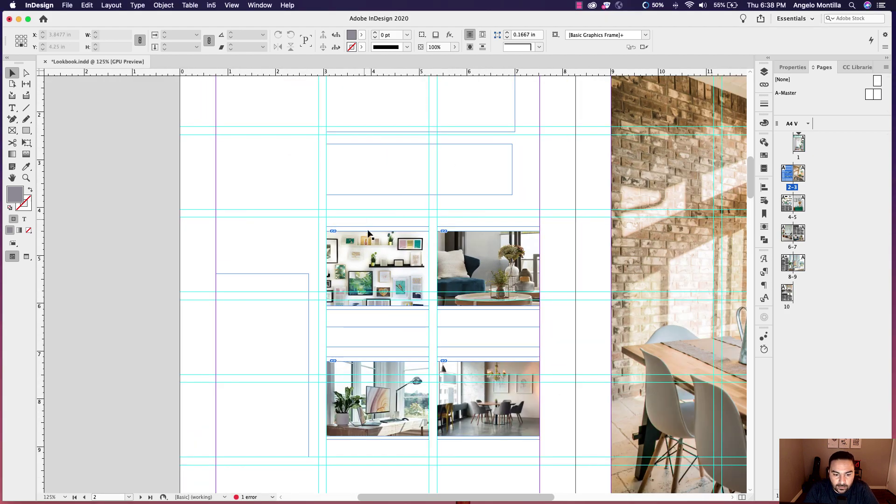
scroll(368, 233, up, 1)
click(352, 197)
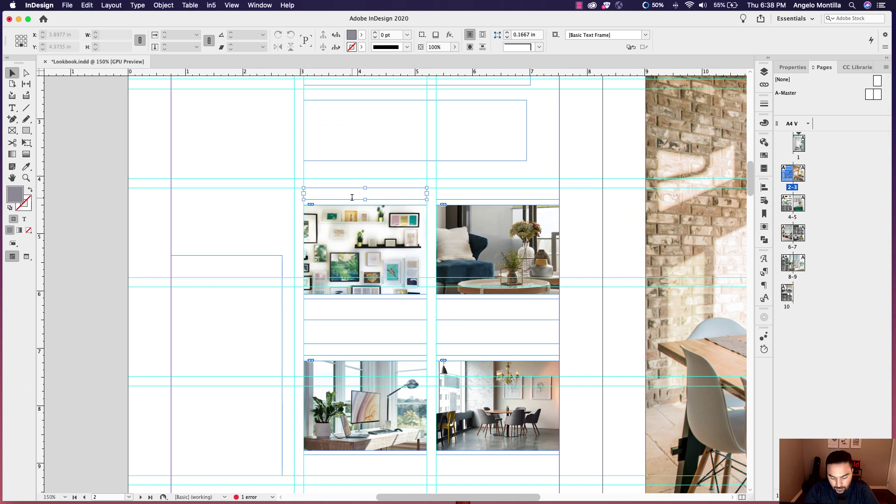
double_click(352, 197)
click(462, 356)
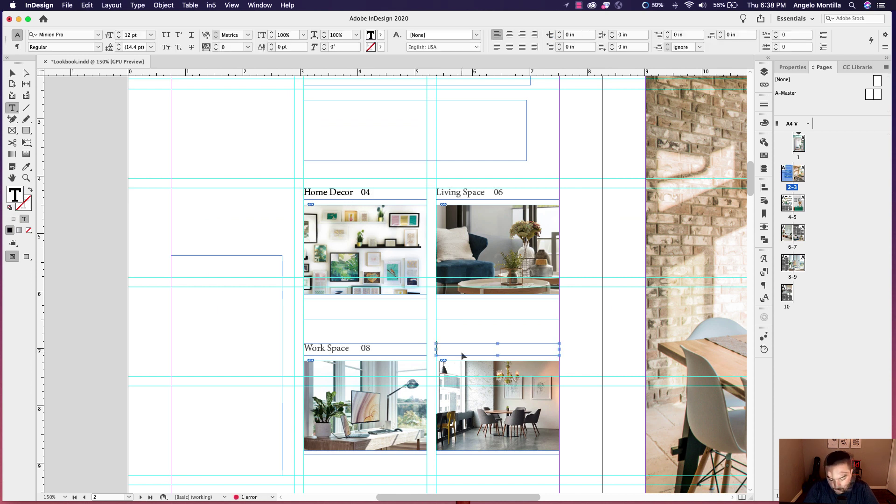
drag(370, 193, 315, 192)
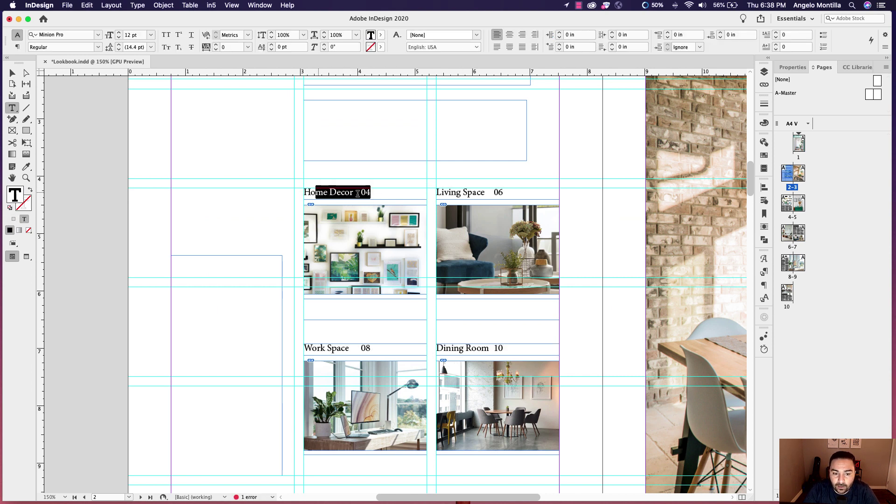
triple_click(358, 193)
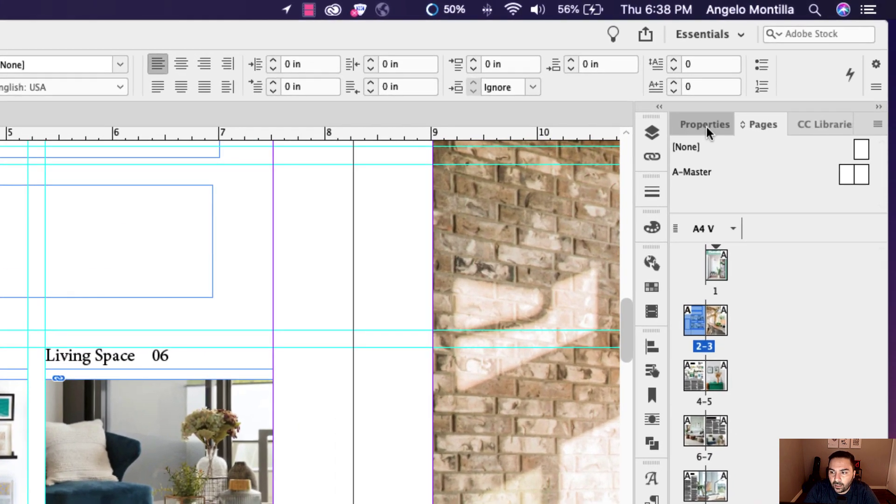
click(706, 127)
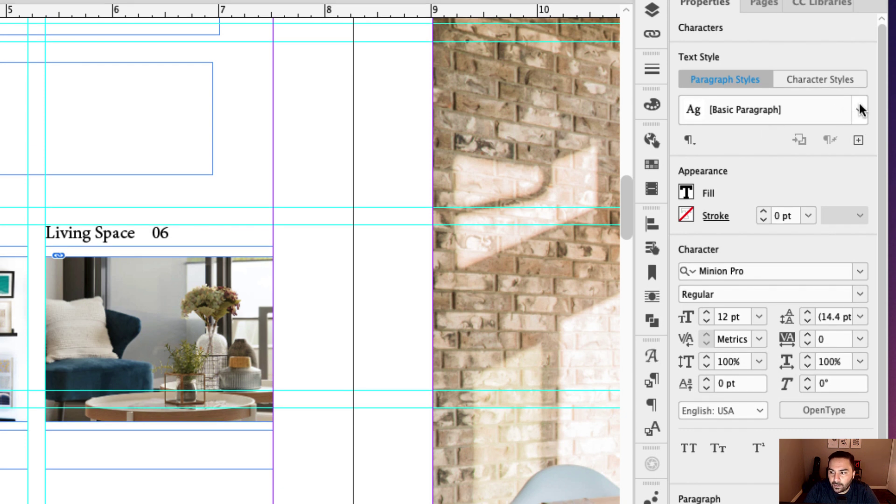
click(860, 108)
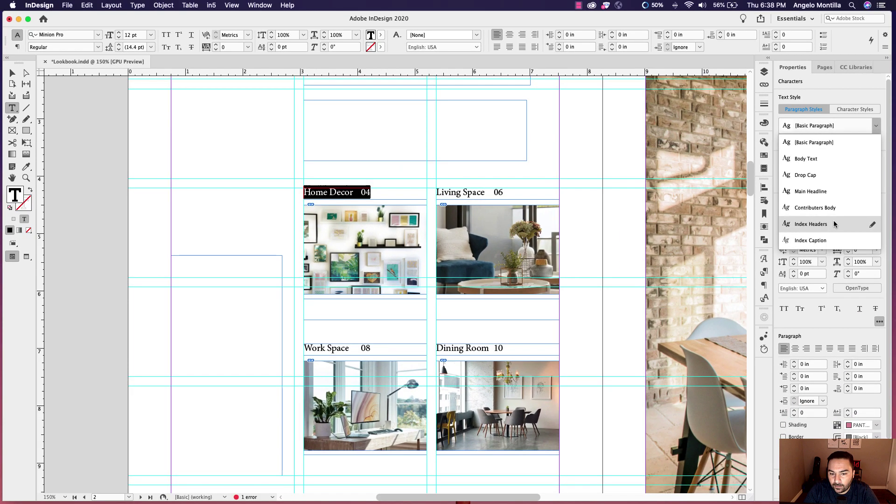
click(811, 224)
Apply Index Headers to the Living Space 06, Work Space 08 and Dining Room 10 captions
click(598, 195)
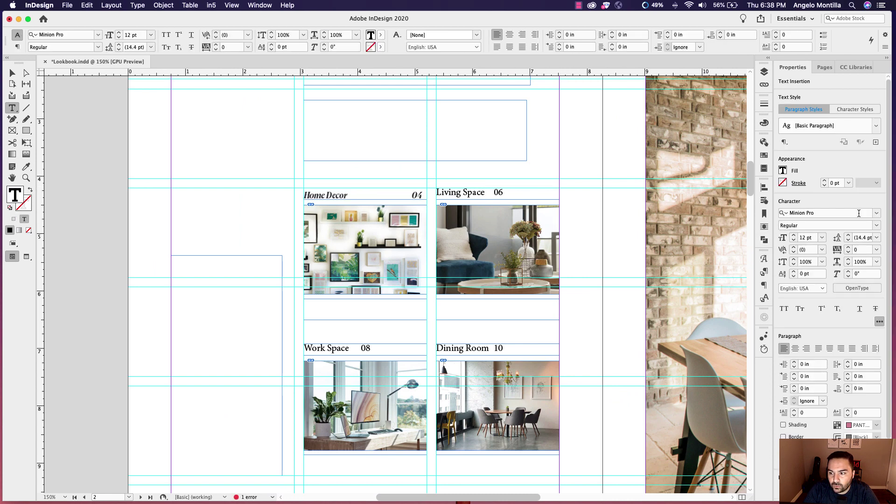
click(875, 126)
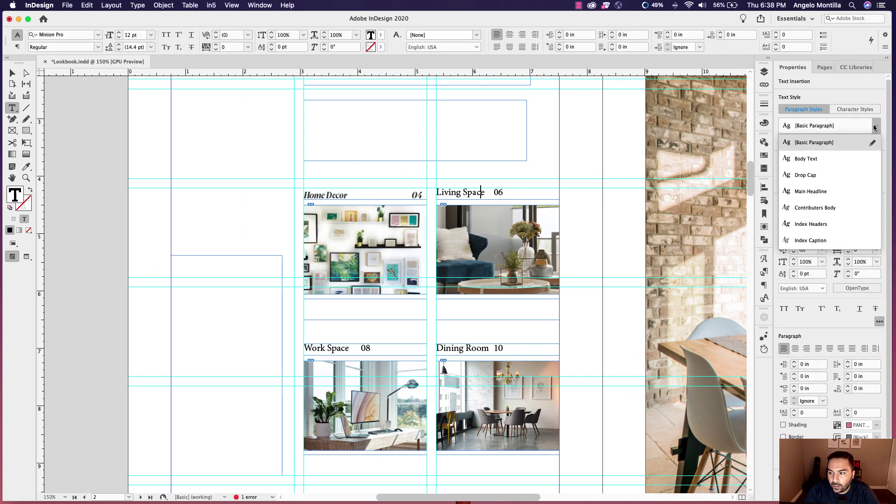
click(811, 224)
click(361, 349)
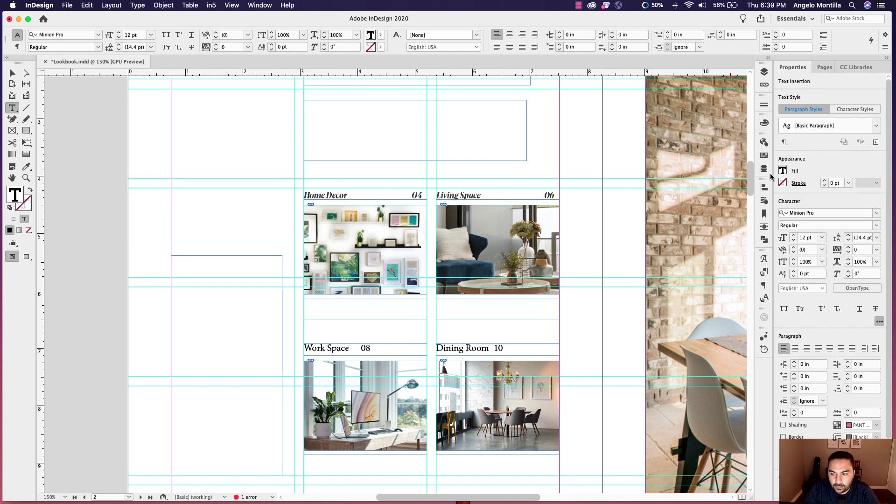
click(871, 129)
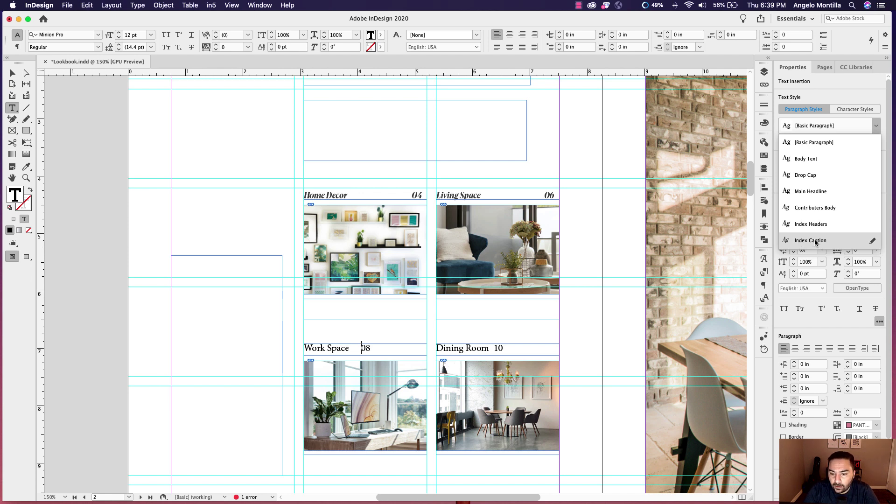
click(811, 225)
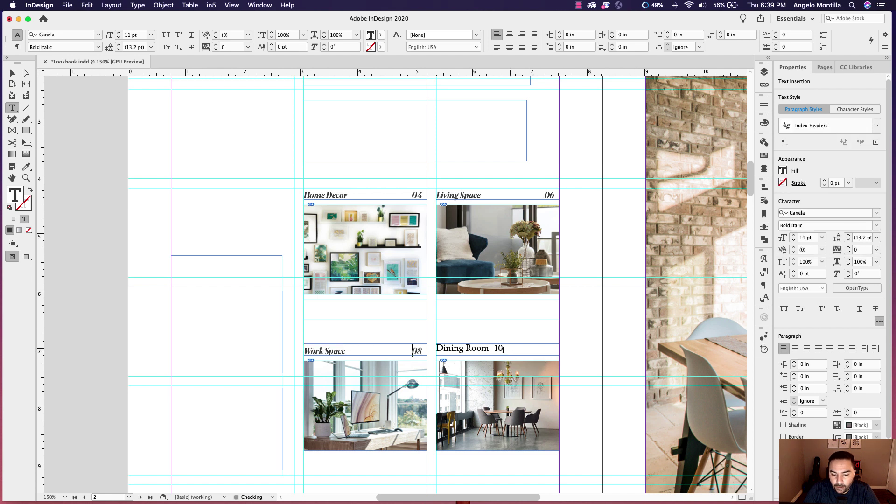
drag(508, 349, 437, 349)
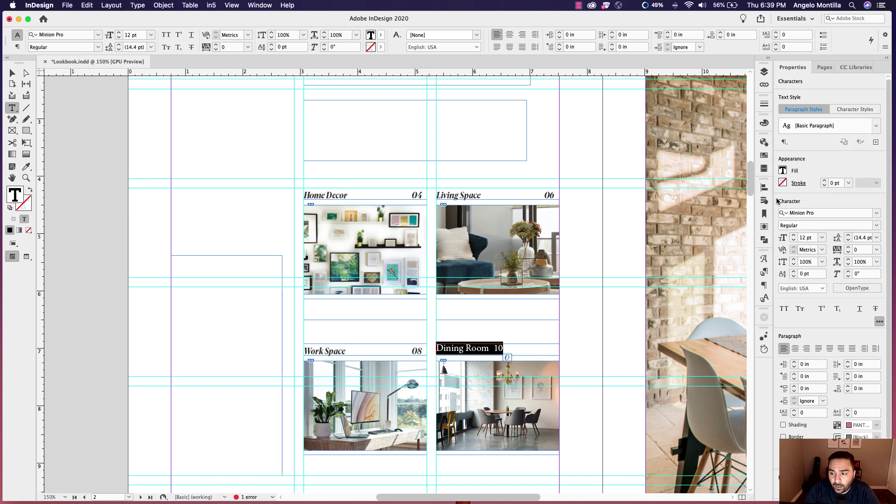
click(876, 126)
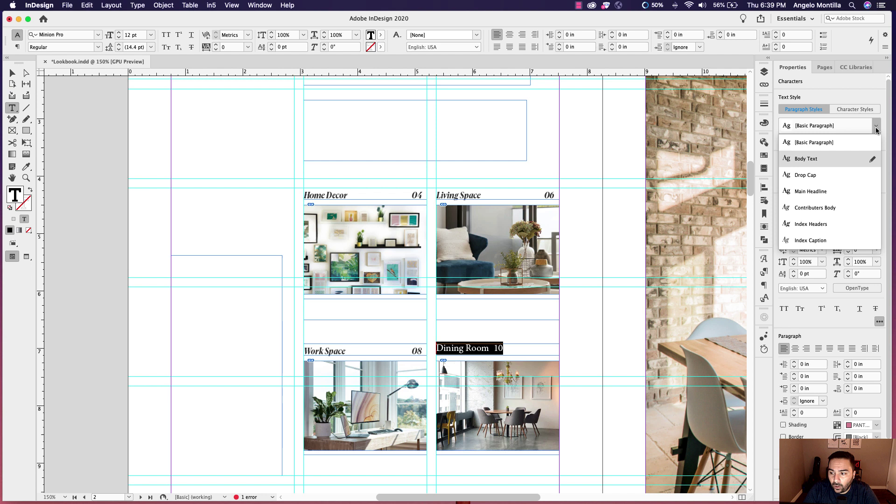
click(806, 229)
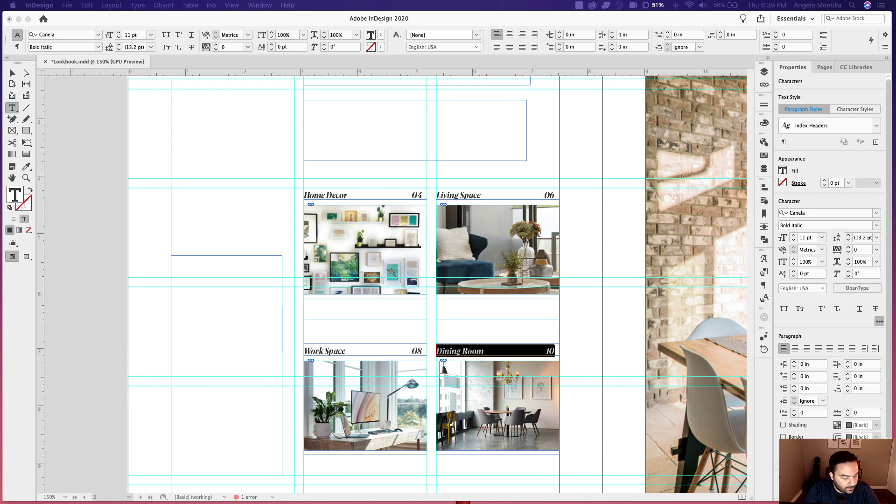
Apply the Index Caption style to the Home Decor and Living Space descriptions
click(330, 315)
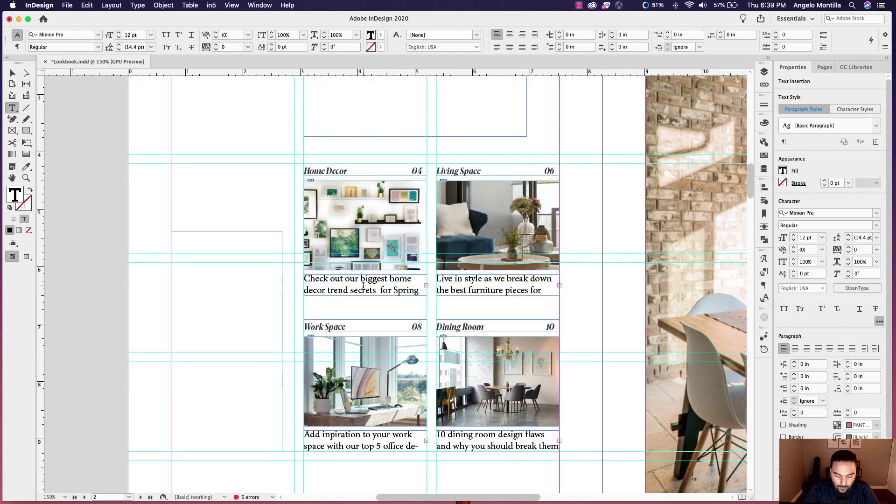
key(super+a)
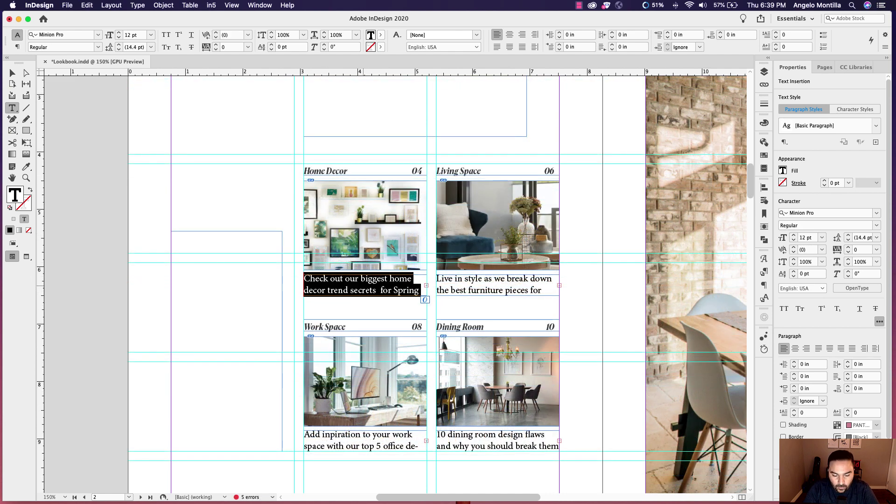
click(876, 126)
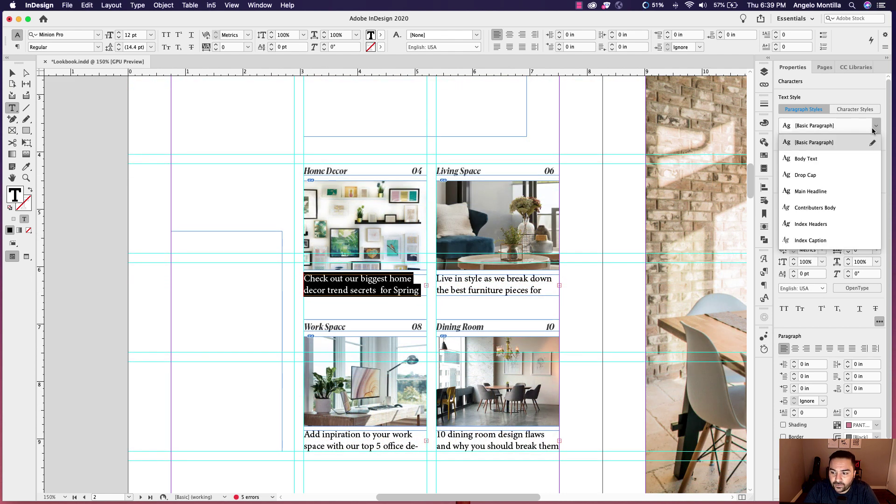
click(815, 241)
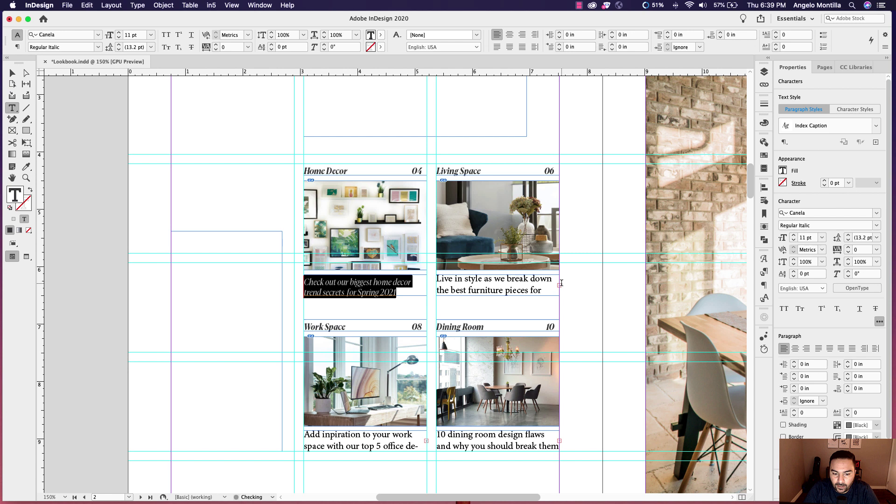
click(561, 283)
key(super+a)
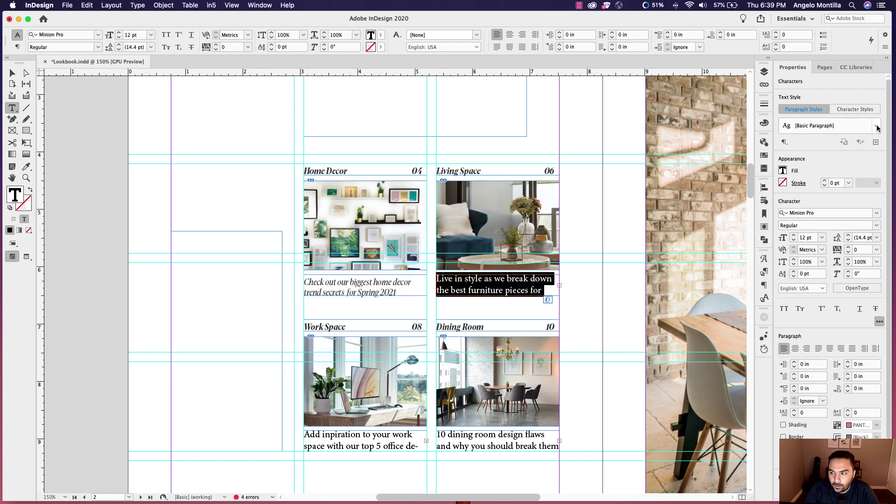
click(877, 127)
click(810, 240)
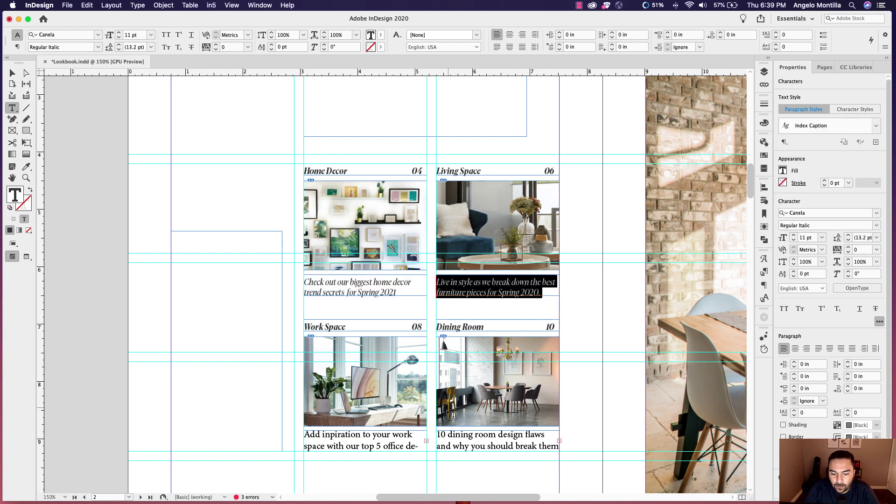
Apply the Index Caption style to the Work Space and Dining Room descriptions
click(356, 435)
key(super+a)
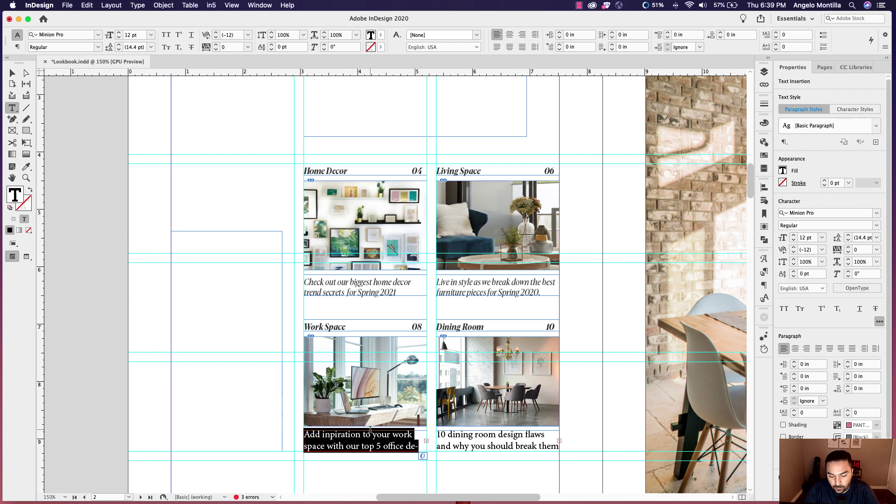
click(876, 125)
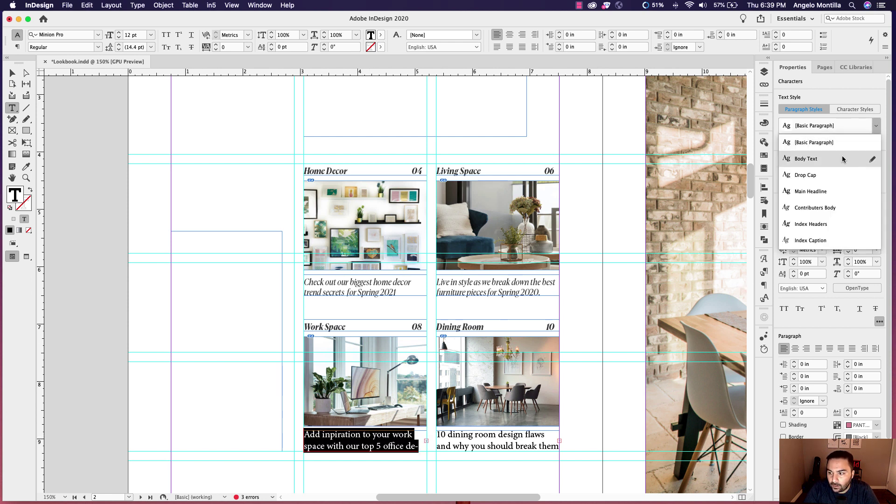
click(810, 238)
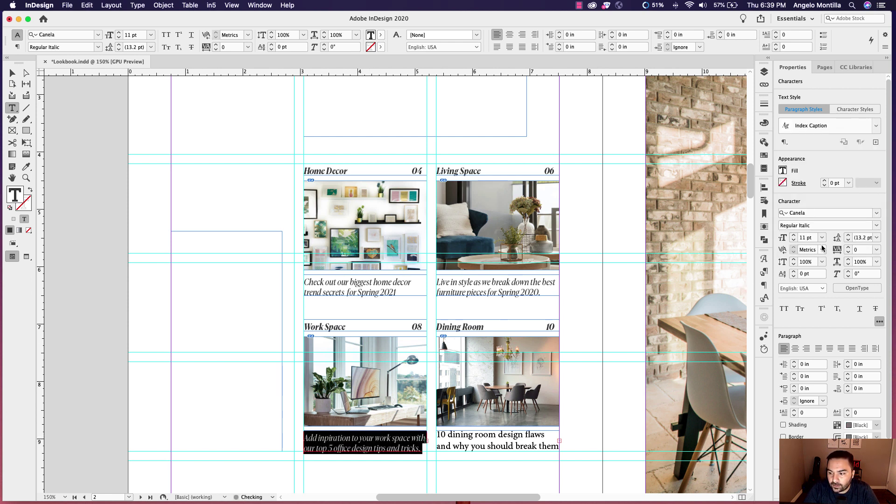
click(479, 443)
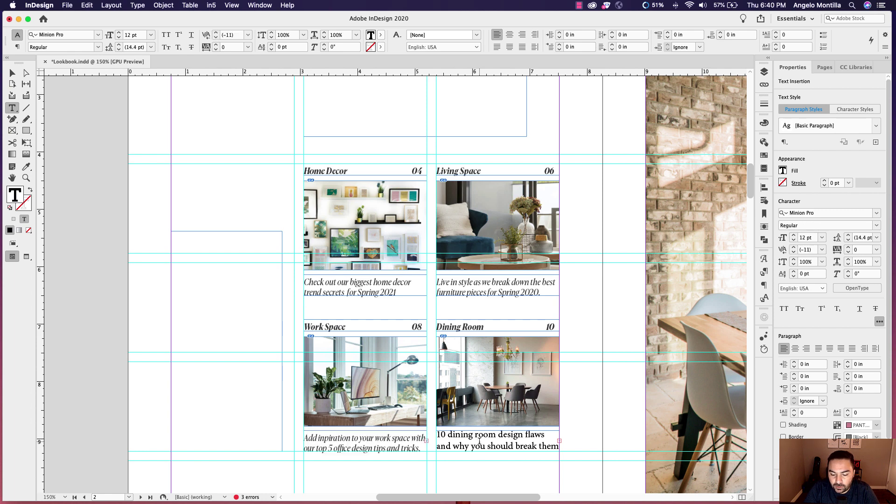
key(super+a)
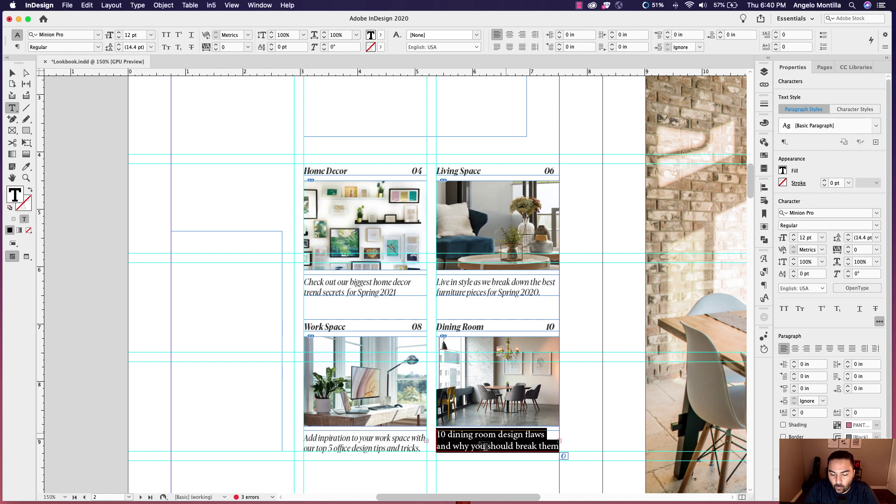
click(877, 214)
click(878, 214)
click(875, 127)
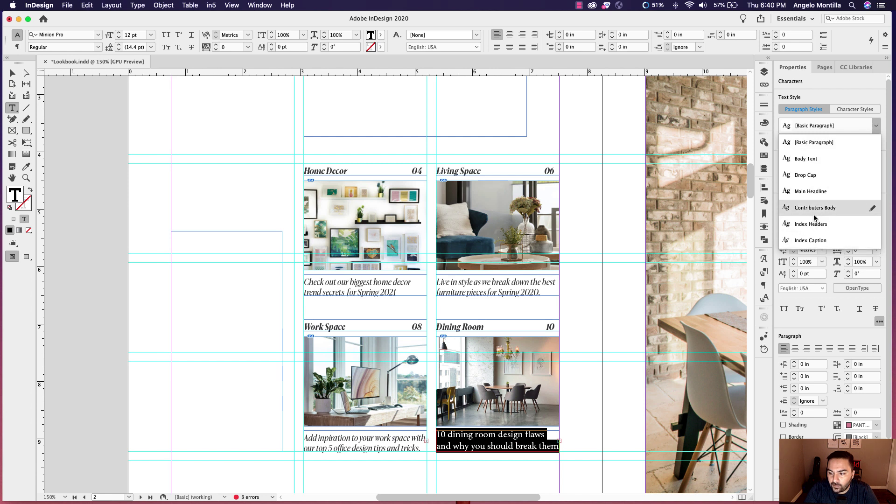
click(812, 240)
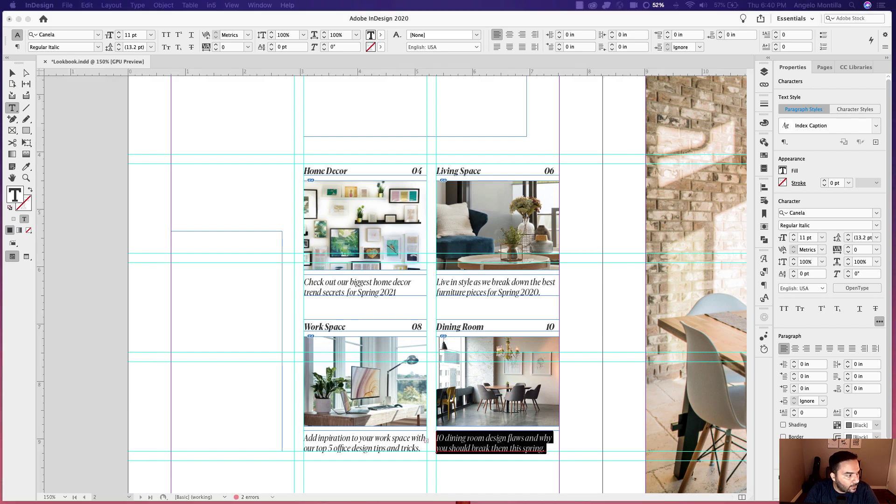
Paste the Homelike Team staff credits into the left frame and style them Contributers Body
click(199, 257)
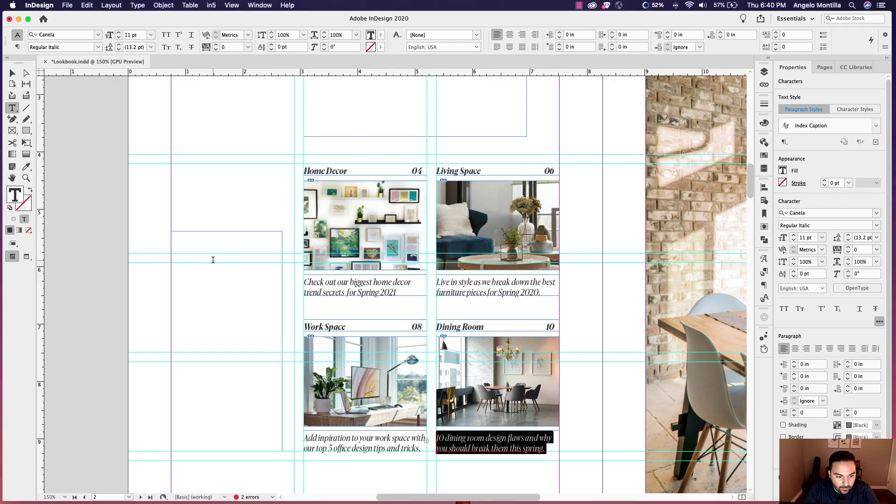
key(cmd+v)
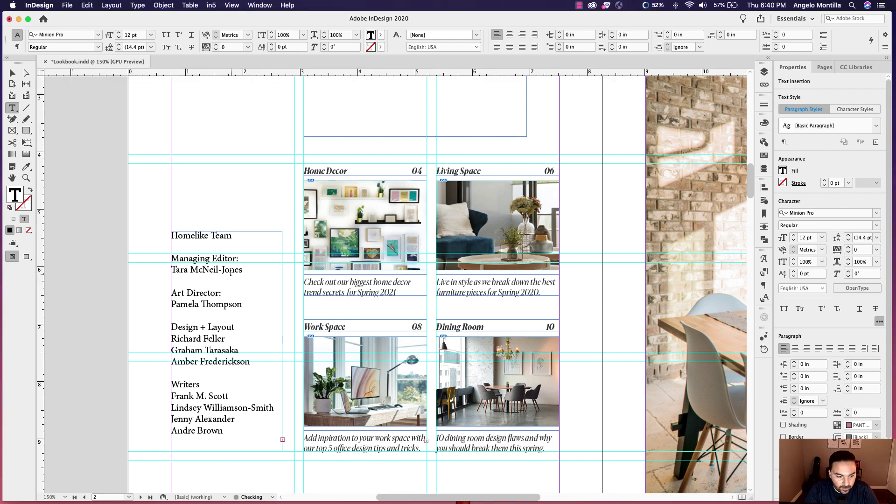
scroll(192, 257, down, 2)
key(cmd+a)
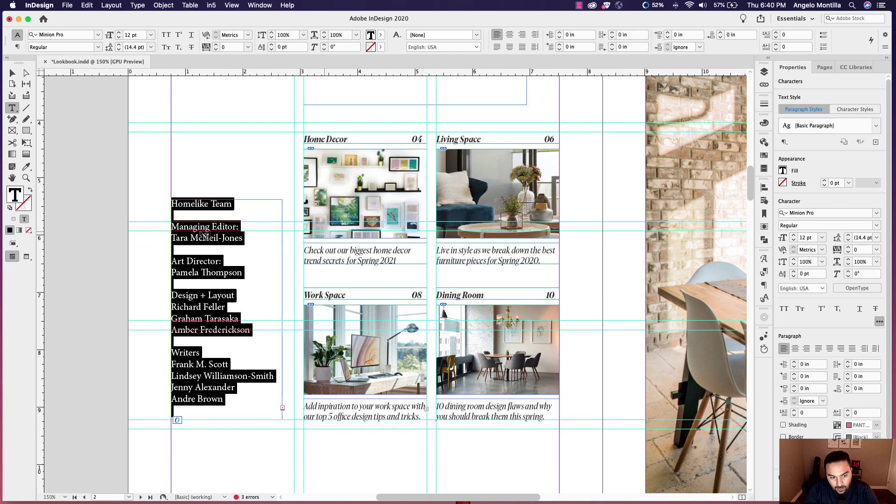
click(875, 127)
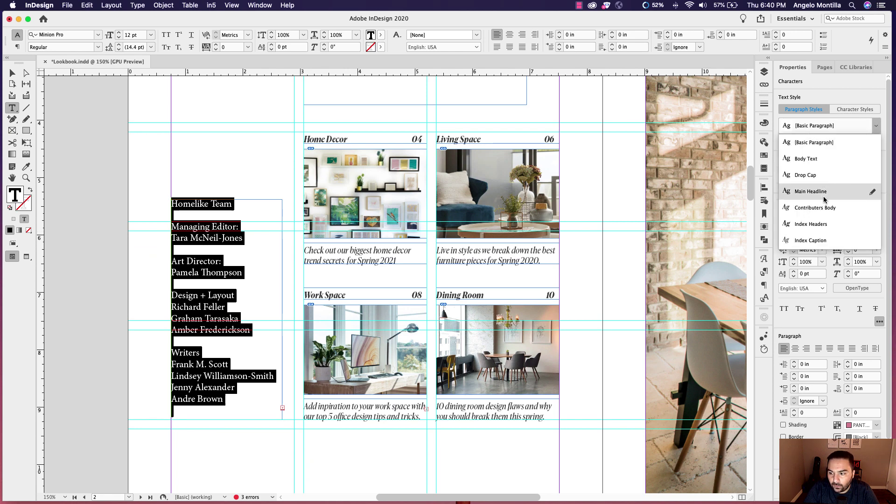
click(842, 212)
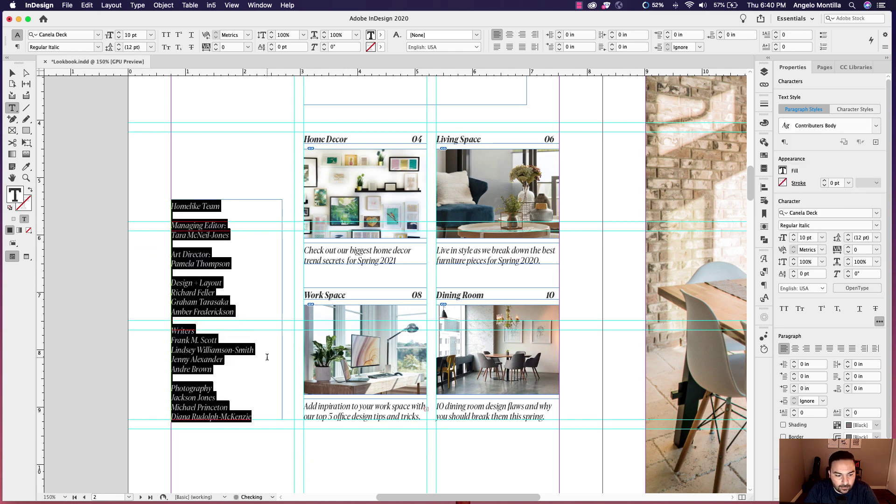
click(194, 333)
scroll(210, 248, up, 5)
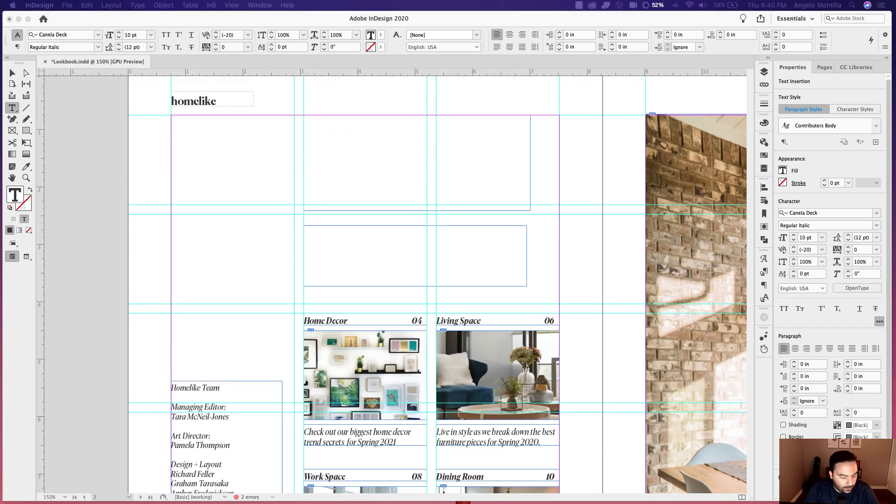
click(381, 199)
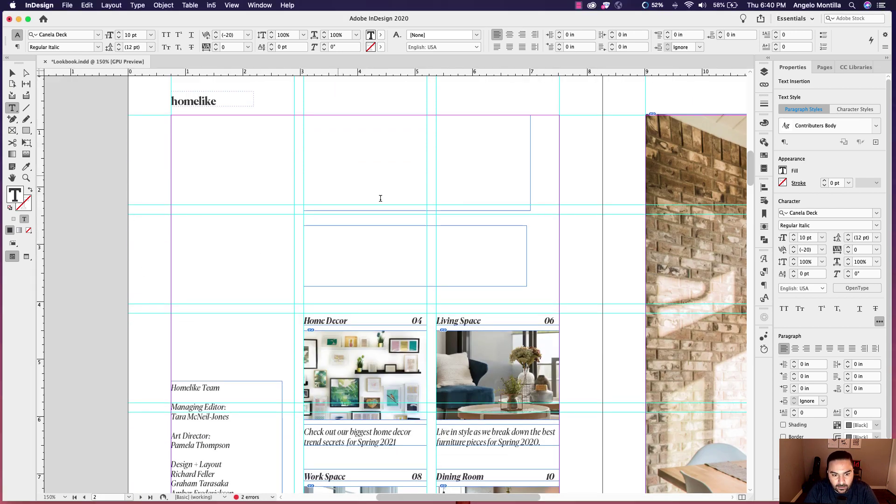
Paste the Design Collection heading into the top frame and apply Main Headline to both lines
click(337, 175)
text(Design Collection)
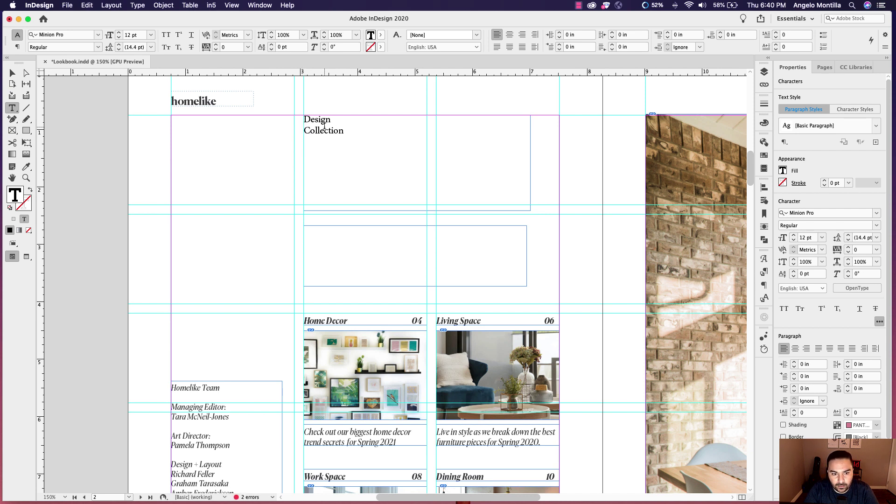
click(327, 133)
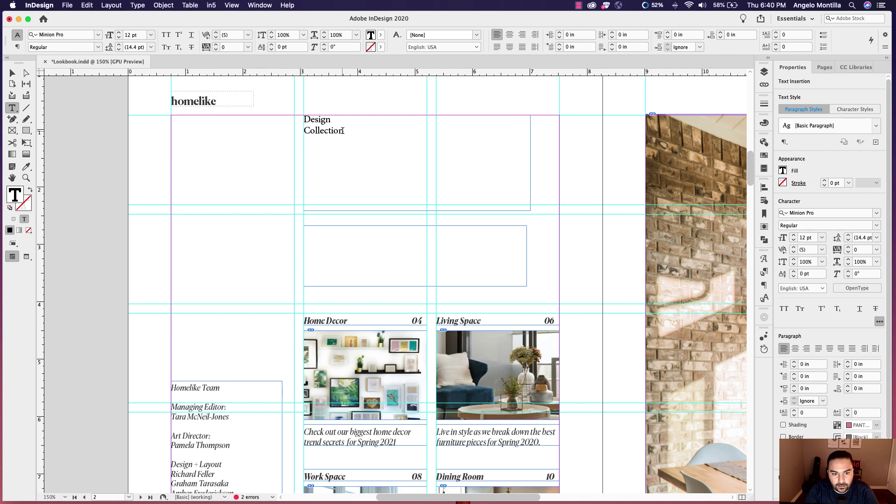
click(876, 125)
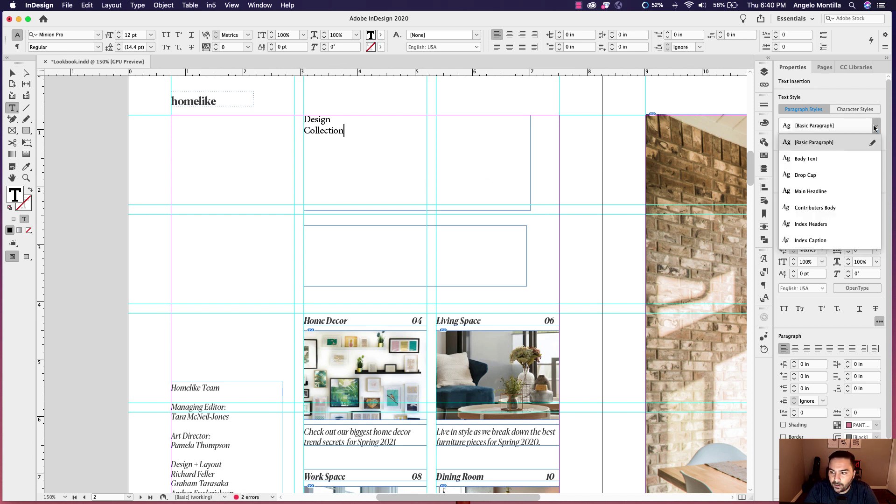
click(824, 194)
key(super+z)
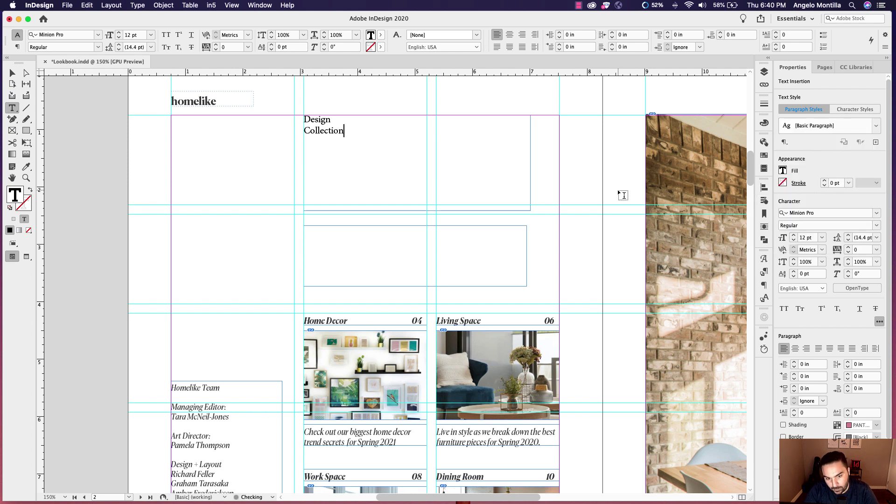
key(super+a)
click(877, 126)
click(822, 192)
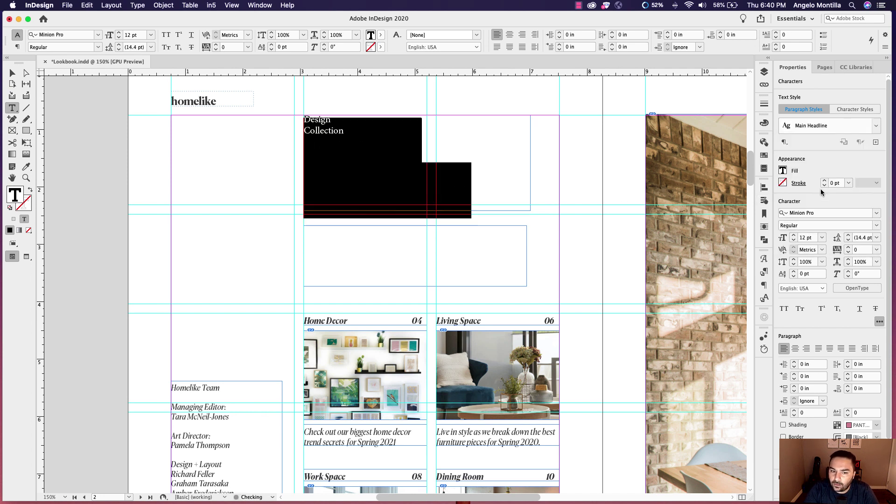
click(363, 170)
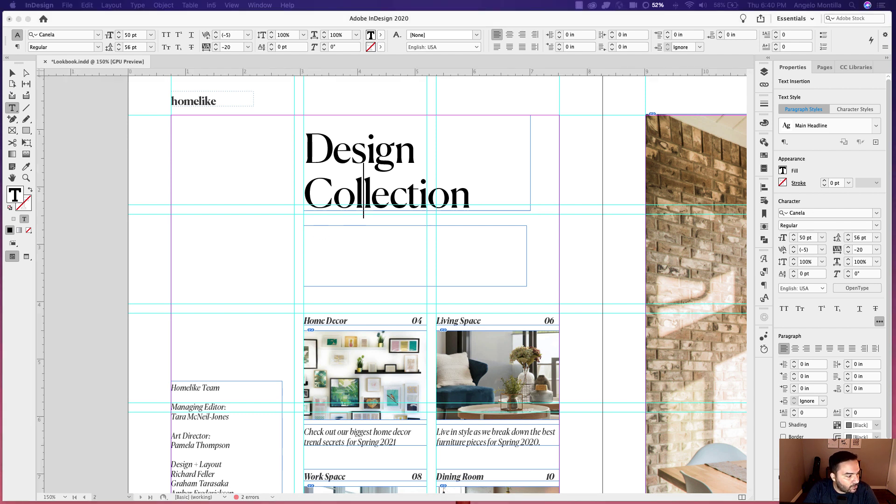
Paste the intro paragraph into the frame below and apply the Body Text style
click(382, 276)
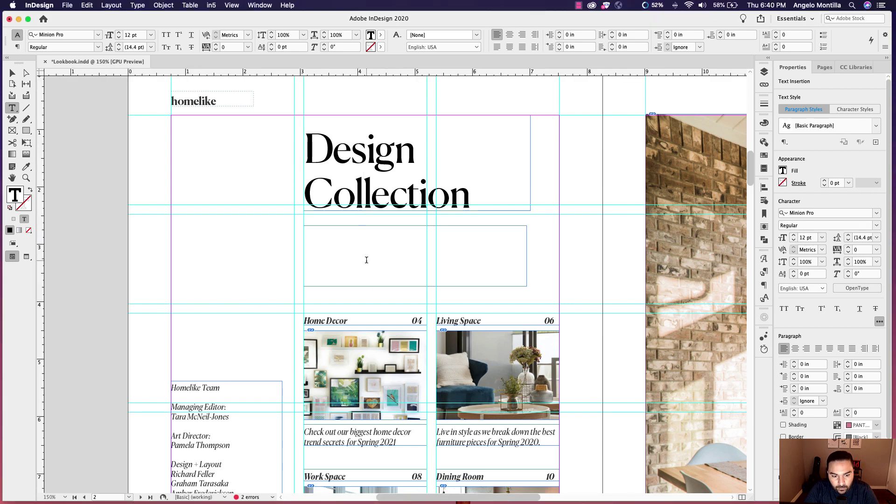
key(super+v)
key(super+a)
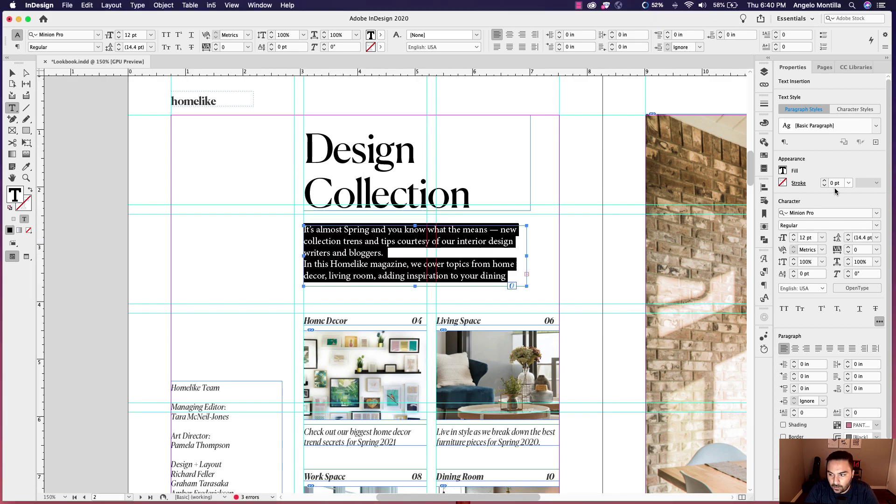
click(876, 126)
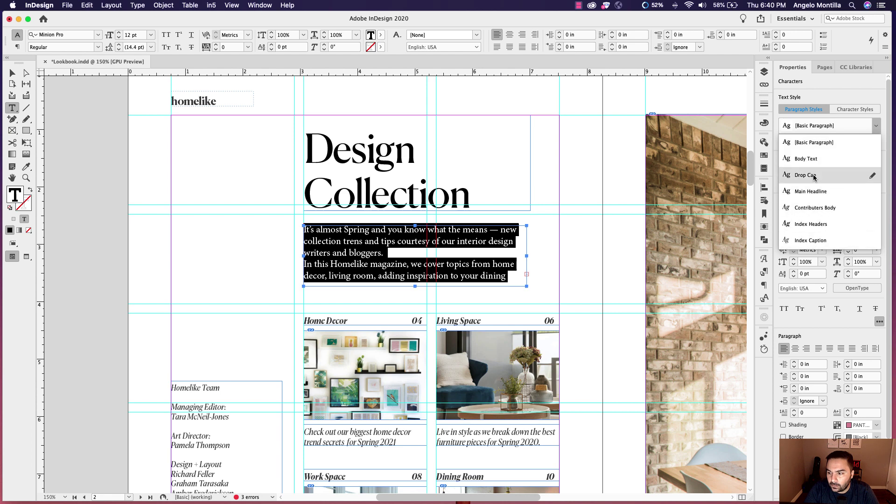
click(807, 159)
click(380, 263)
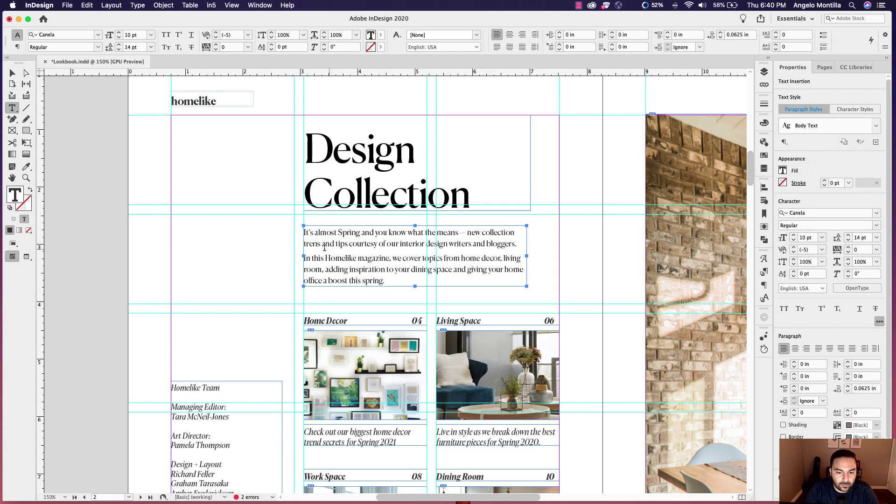
click(12, 73)
Zoom out to view the whole Design Collection spread
click(187, 163)
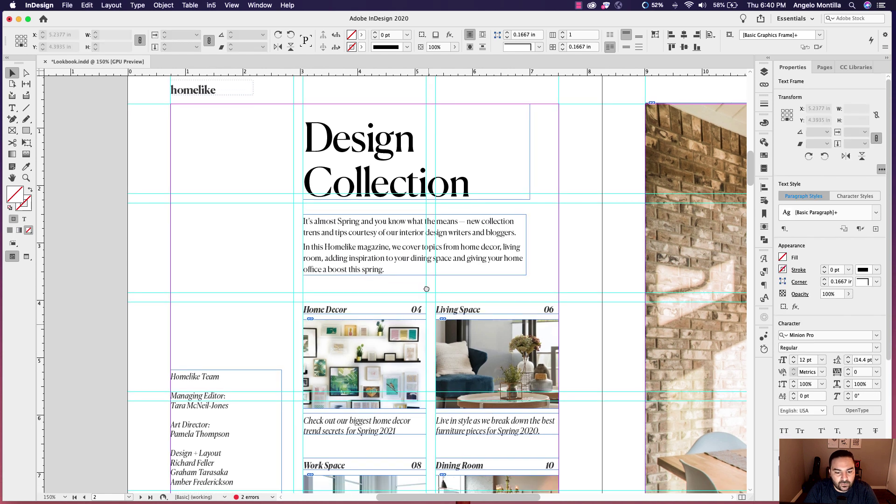
scroll(187, 163, down, 5)
scroll(367, 266, up, 3)
scroll(367, 266, right, 2)
scroll(366, 267, right, 1)
scroll(369, 268, up, 1)
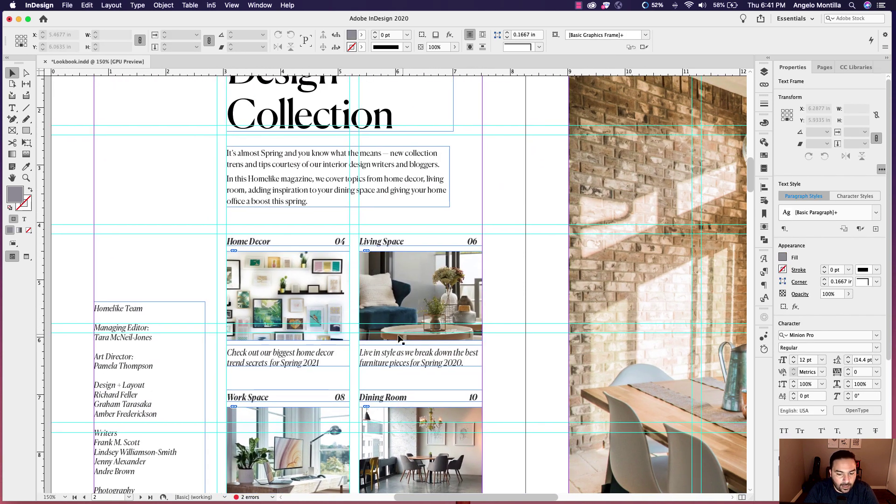
scroll(499, 331, down, 3)
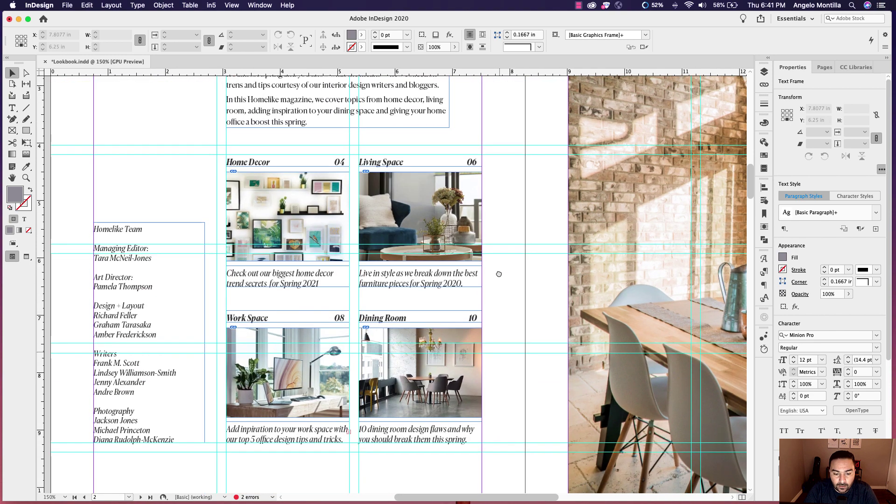
key(super+minus)
key(super+minus)
key(super+minus)
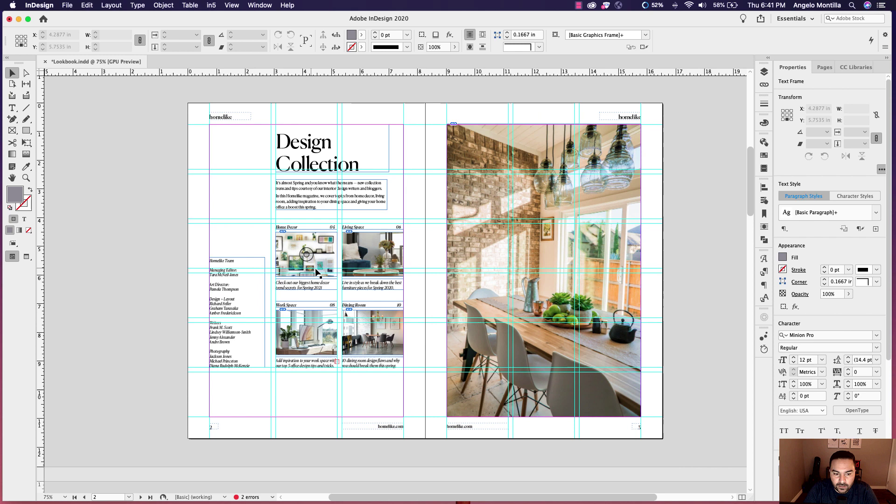
scroll(303, 256, up, 4)
Browse the spreads in the Pages panel, viewing spread 2–3 and then 4–5
click(282, 238)
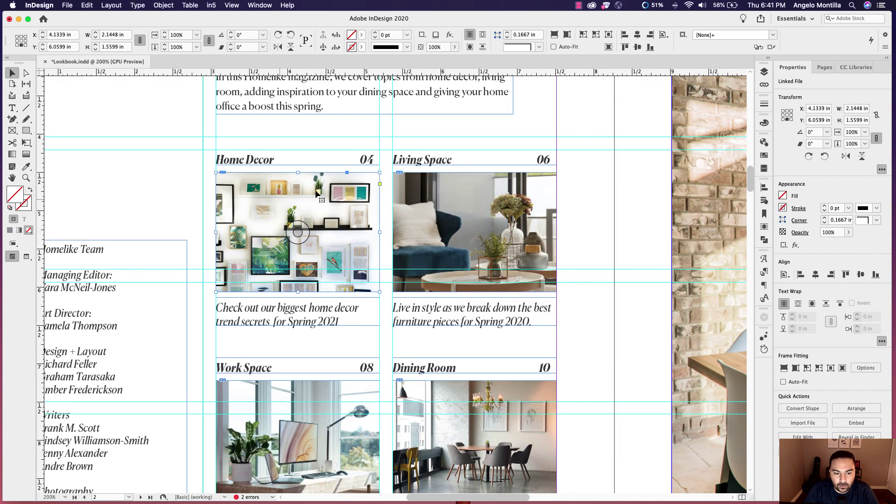
click(824, 67)
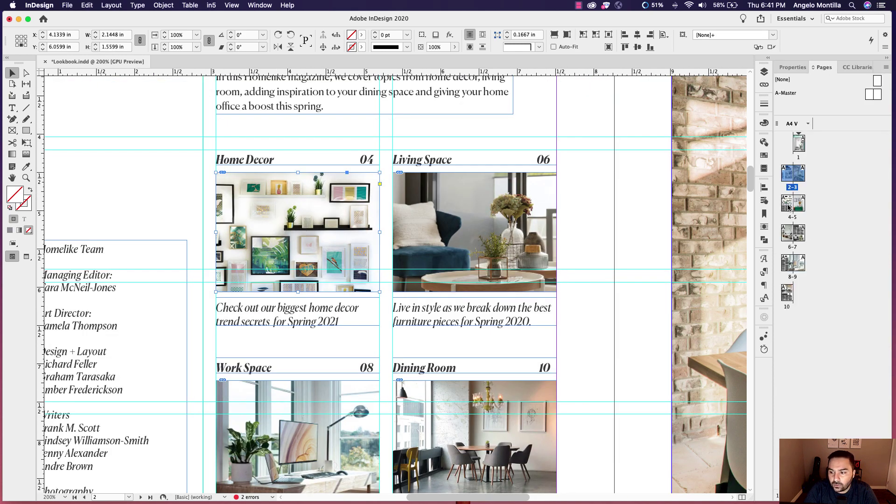
double_click(789, 176)
double_click(793, 208)
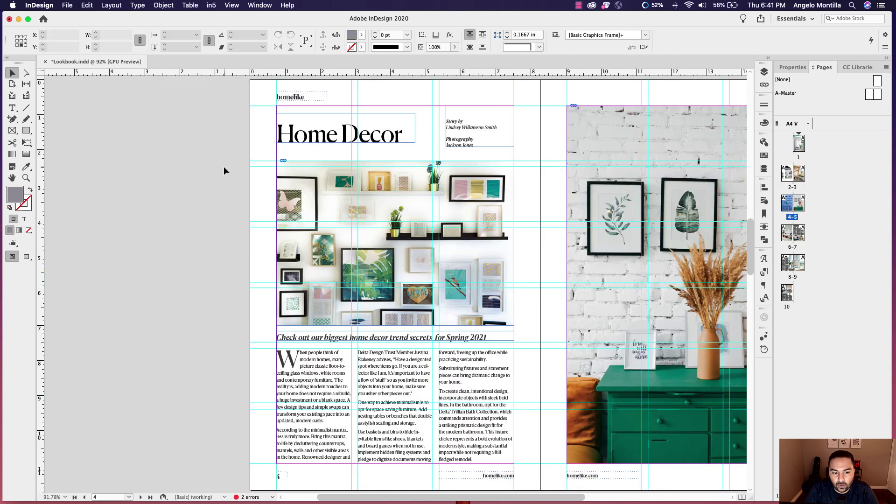
scroll(252, 210, right, 5)
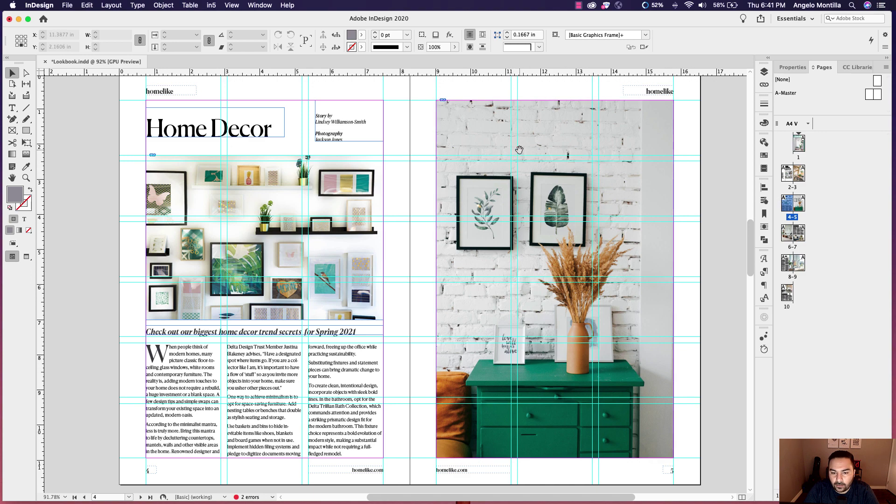
scroll(520, 150, up, 10)
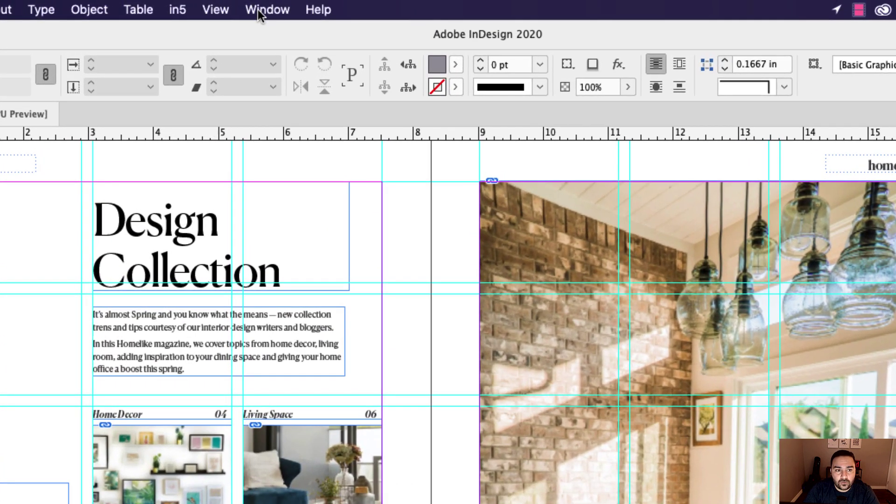
Open the Bookmarks panel from Window > Interactive and position it beside the page
click(278, 9)
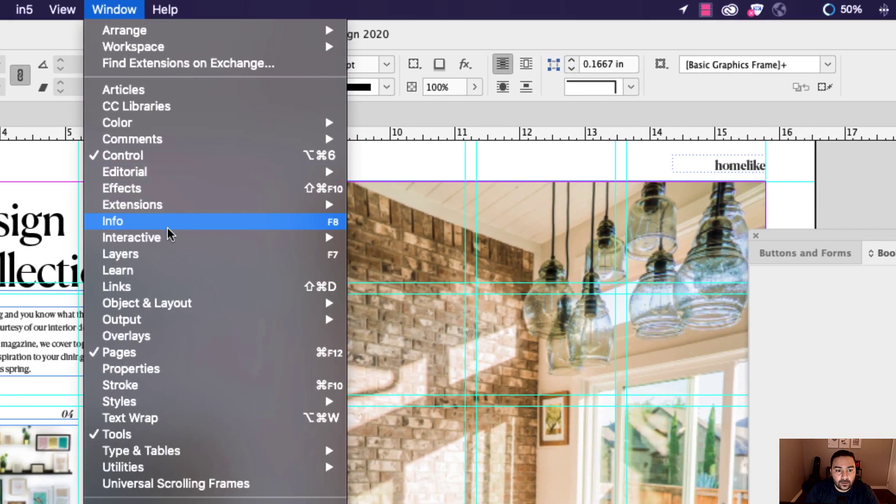
mouse_move(324, 238)
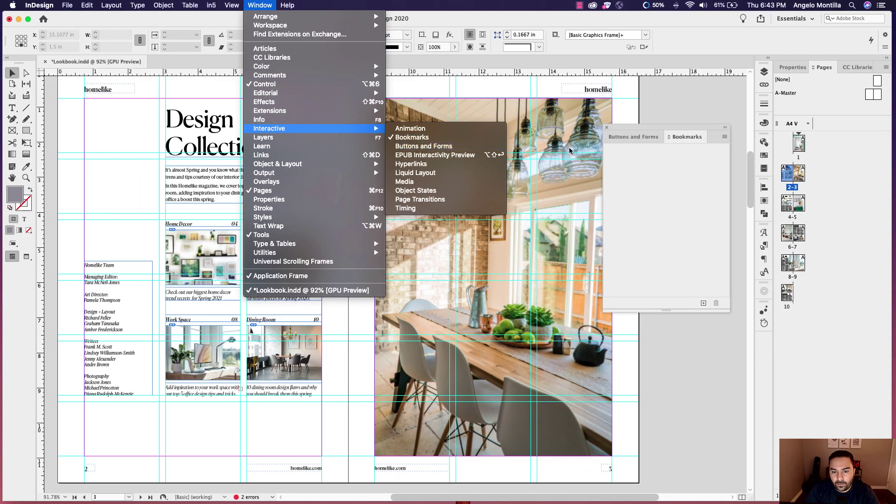
click(633, 132)
mouse_move(633, 132)
mouse_down()
mouse_move(598, 136)
mouse_move(638, 143)
mouse_up()
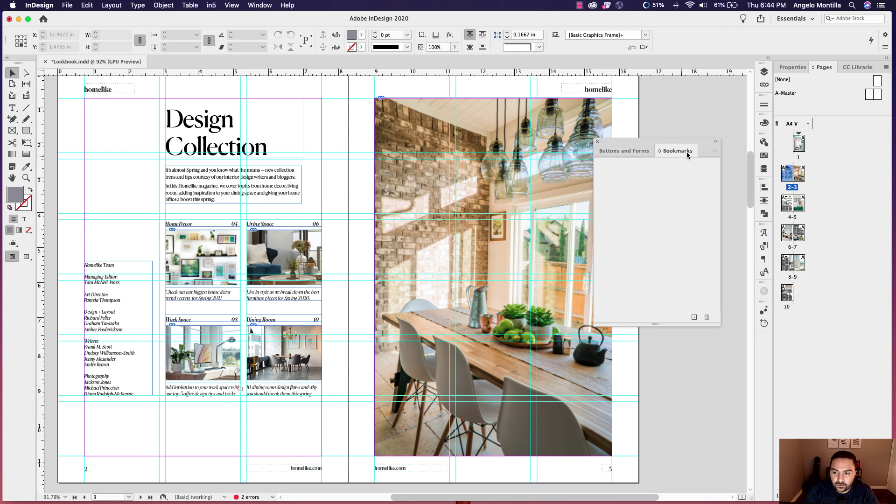
drag(674, 143, 652, 135)
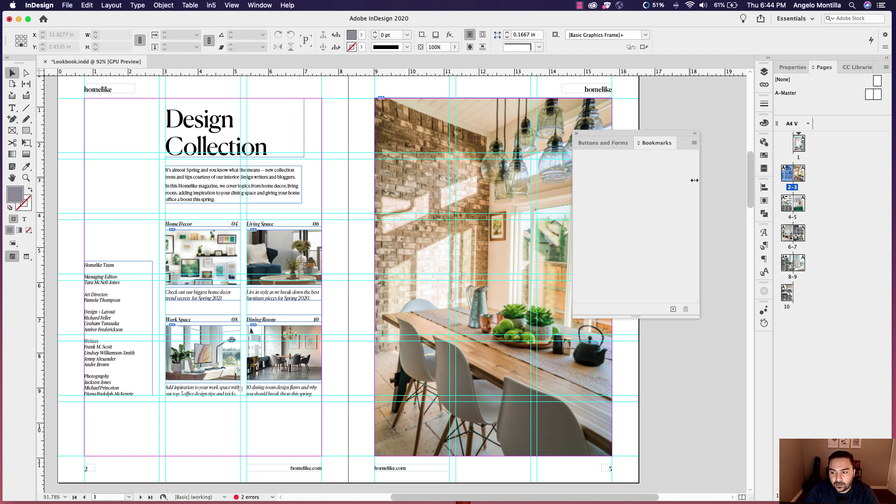
On spread 4–5, create a new bookmark named 'Home Decor'
double_click(788, 204)
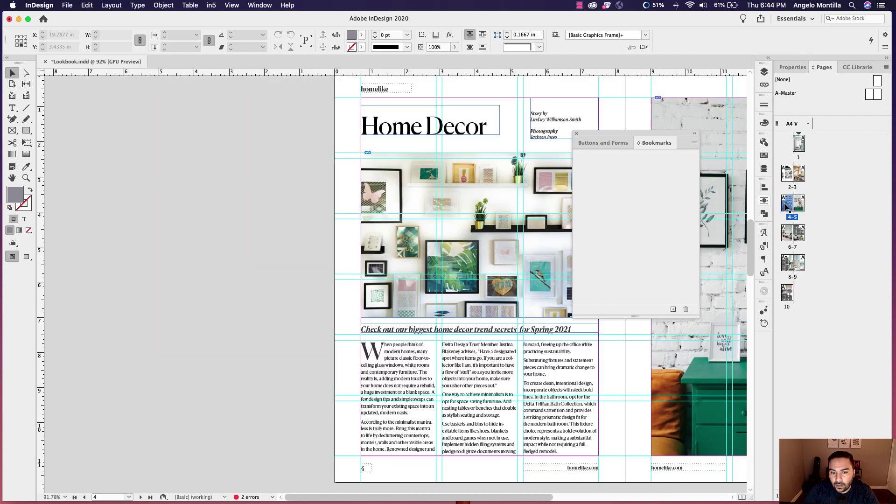
scroll(299, 154, right, 5)
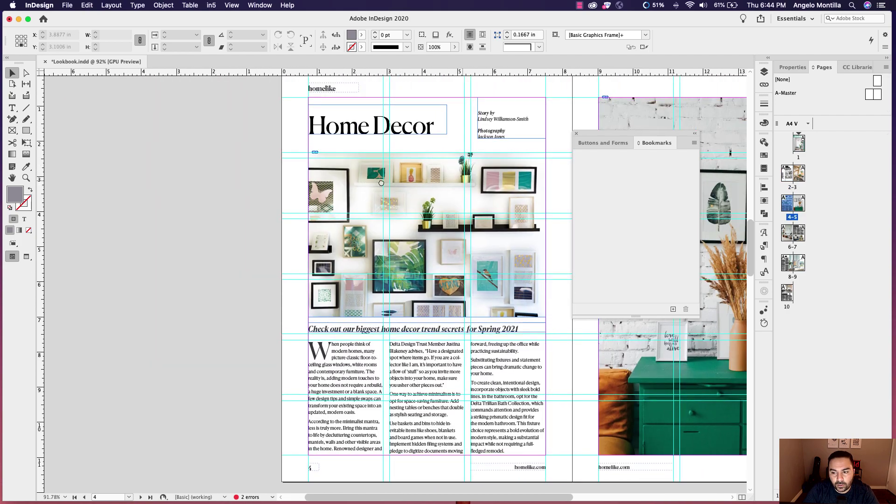
scroll(288, 177, right, 4)
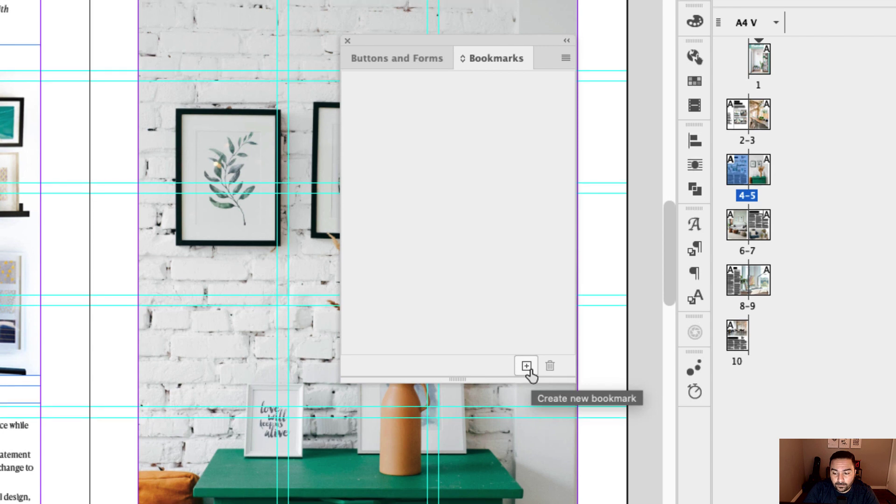
click(529, 365)
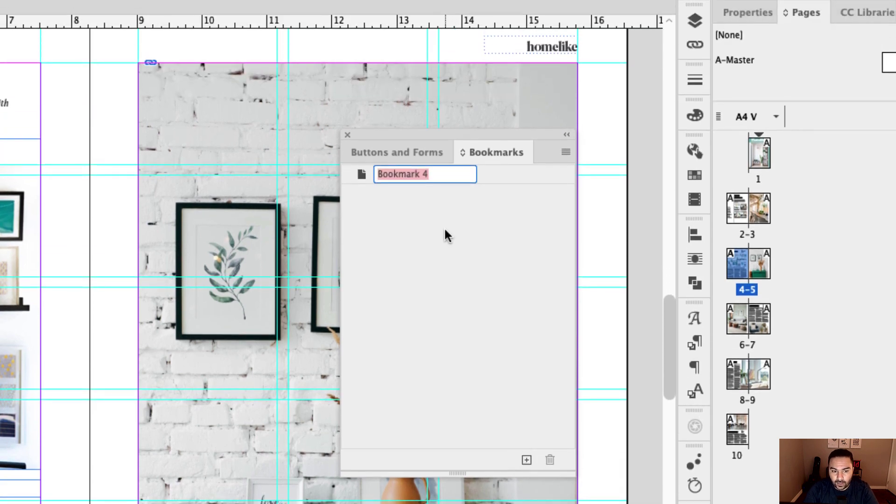
text(Homr)
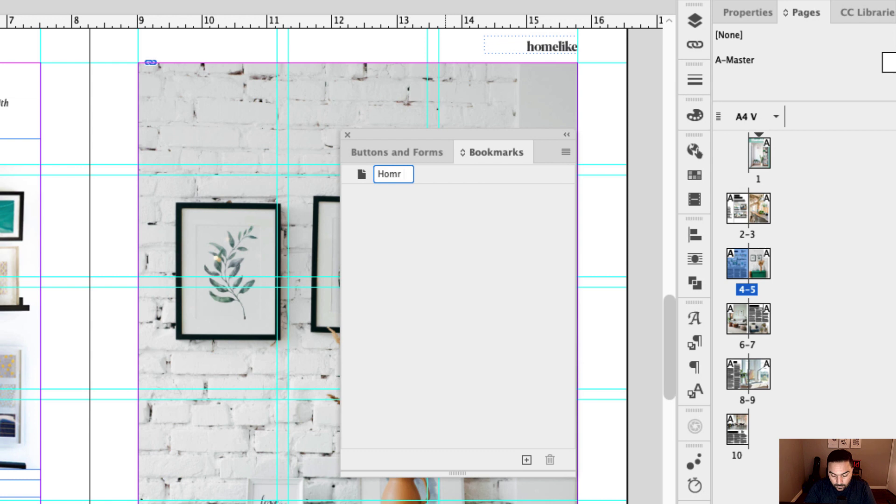
key(BackSpace)
text(e Decor)
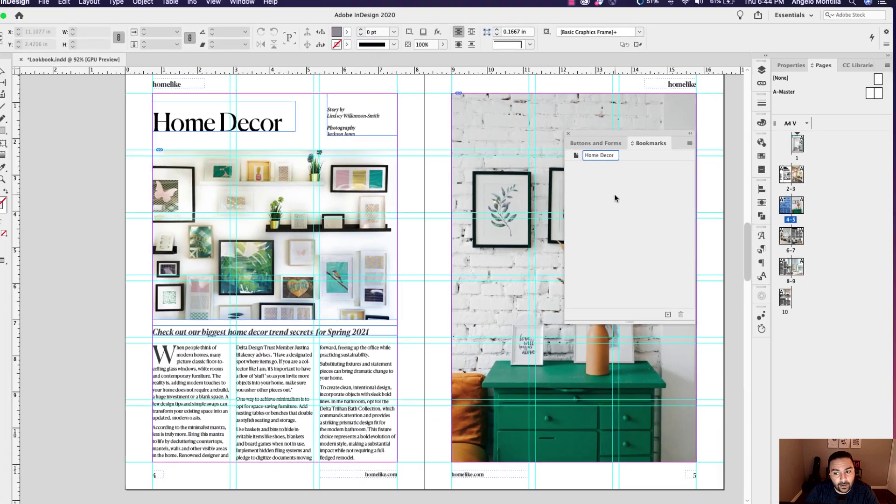
key(Return)
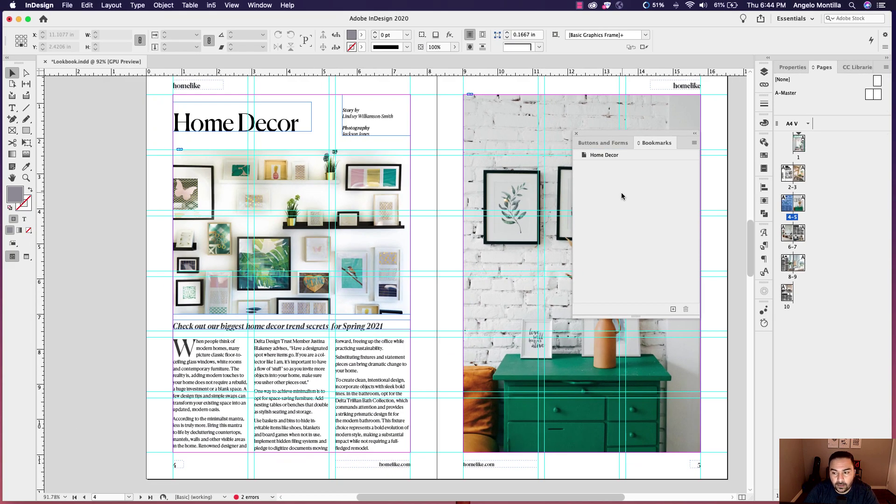
Create Living Space, Work Space and Dining Room bookmarks on spreads 6–7, 8–9 and page 10
double_click(787, 238)
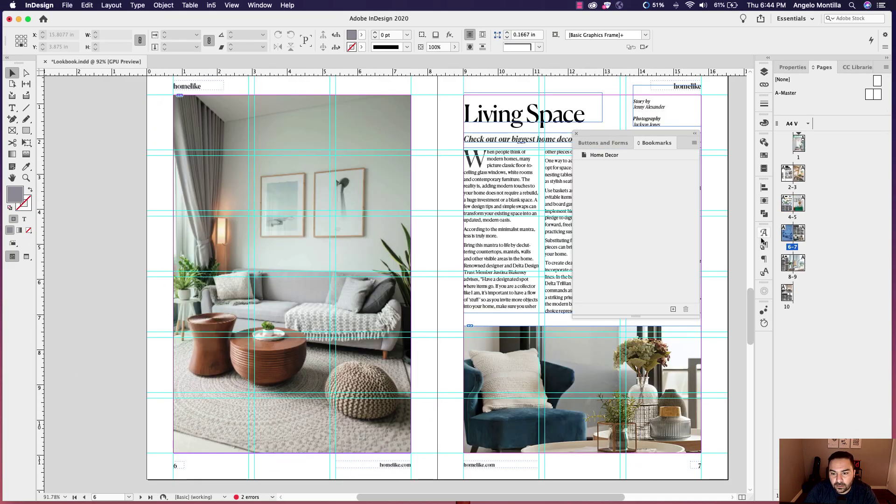
click(672, 310)
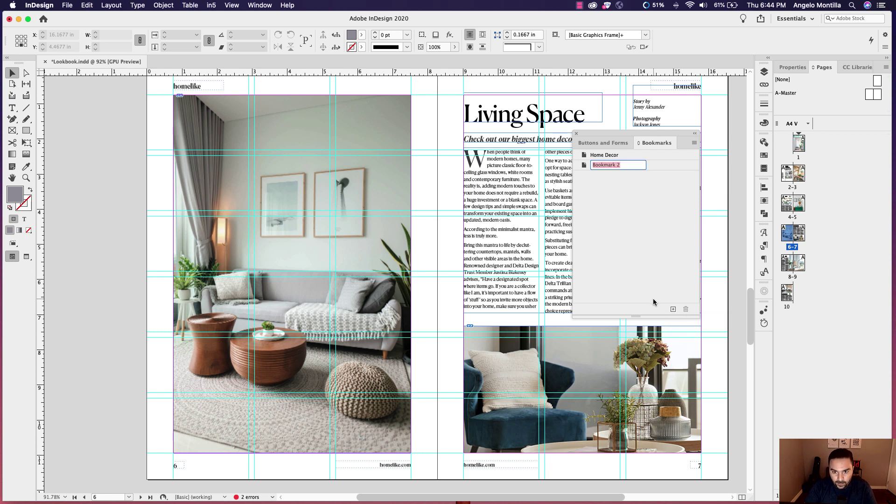
text(Living Space)
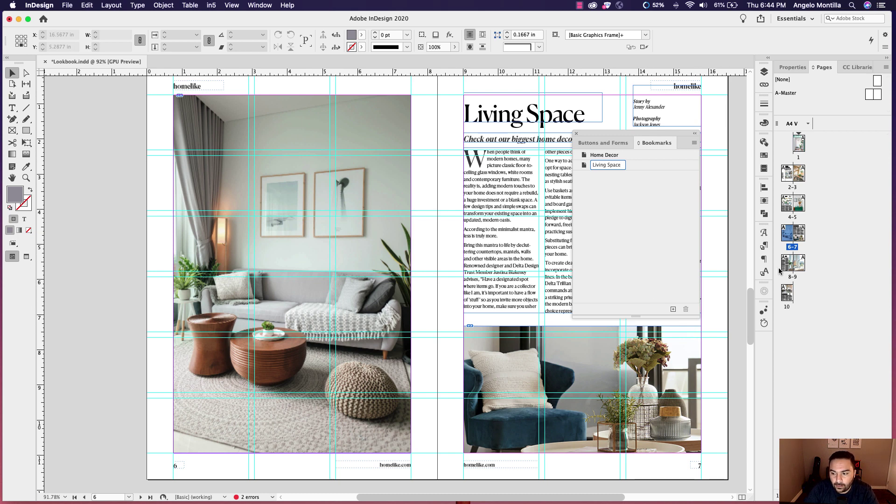
double_click(793, 264)
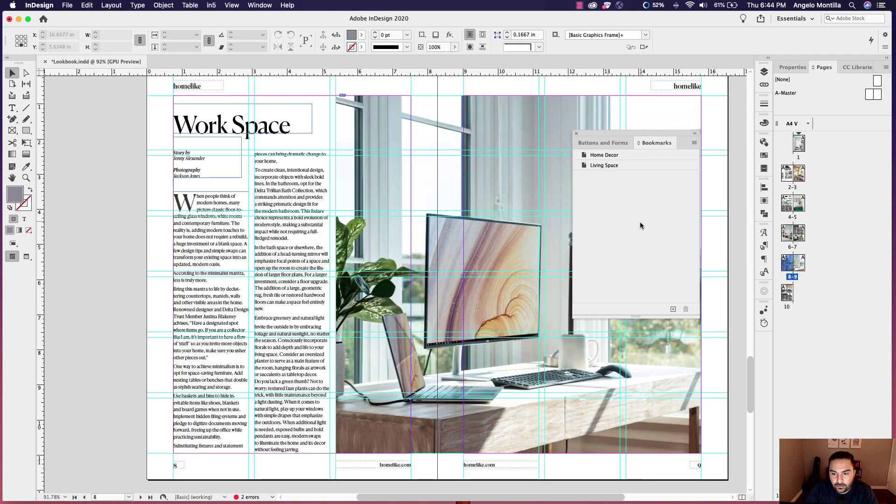
click(673, 309)
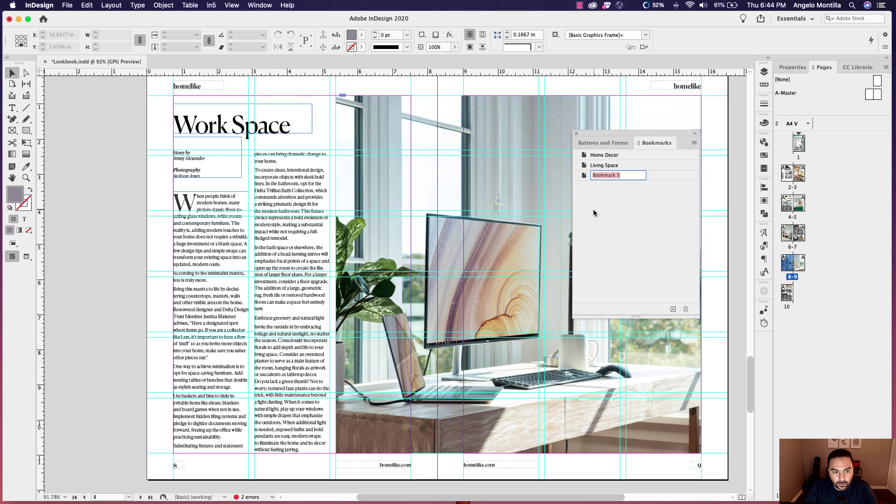
text(Work Space)
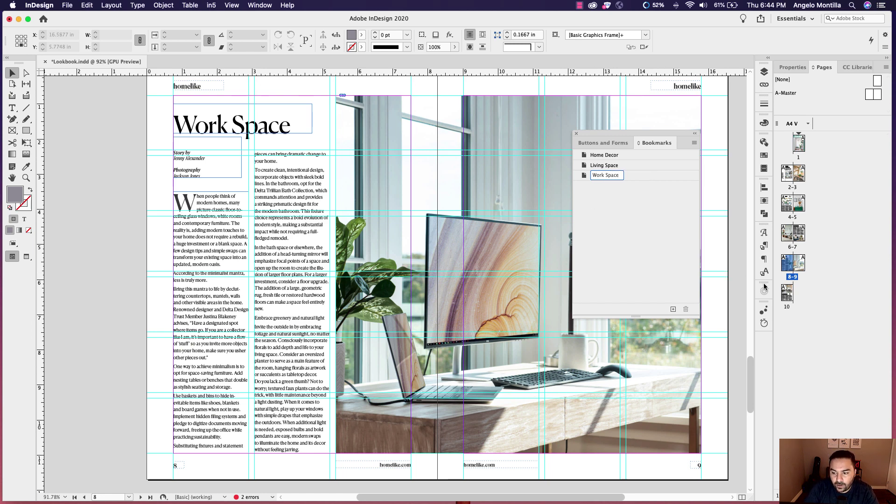
double_click(786, 292)
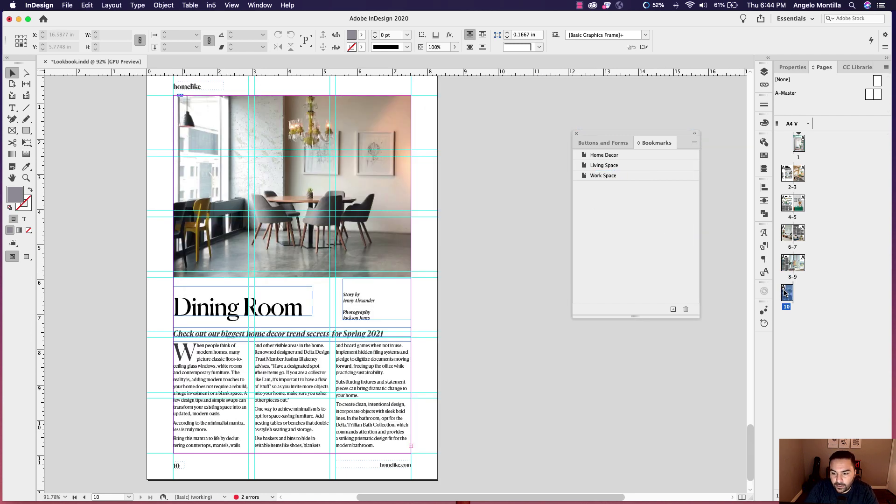
click(674, 309)
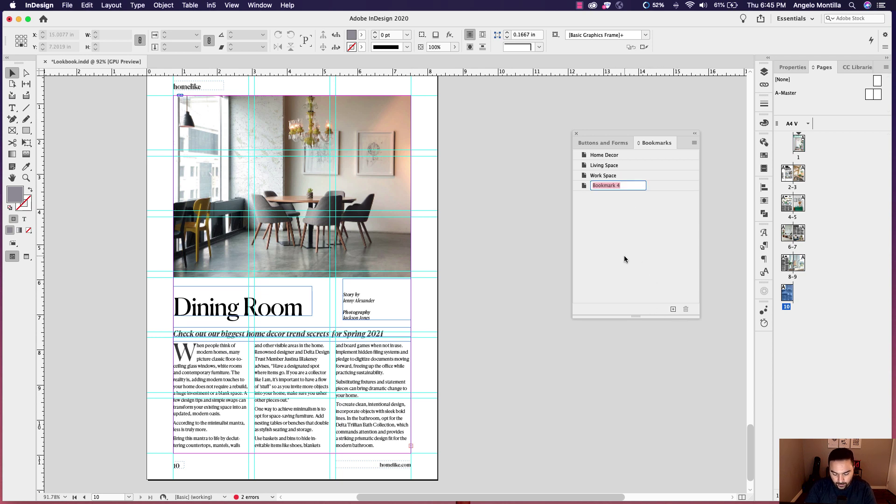
text(Dining Room)
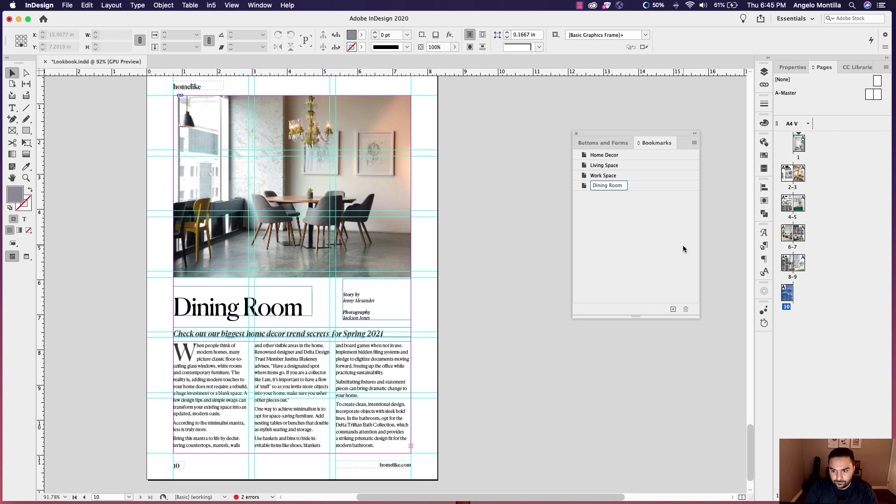
Confirm the Dining Room bookmark, then return to spread 2–3 with the Buttons and Forms panel showing
click(647, 238)
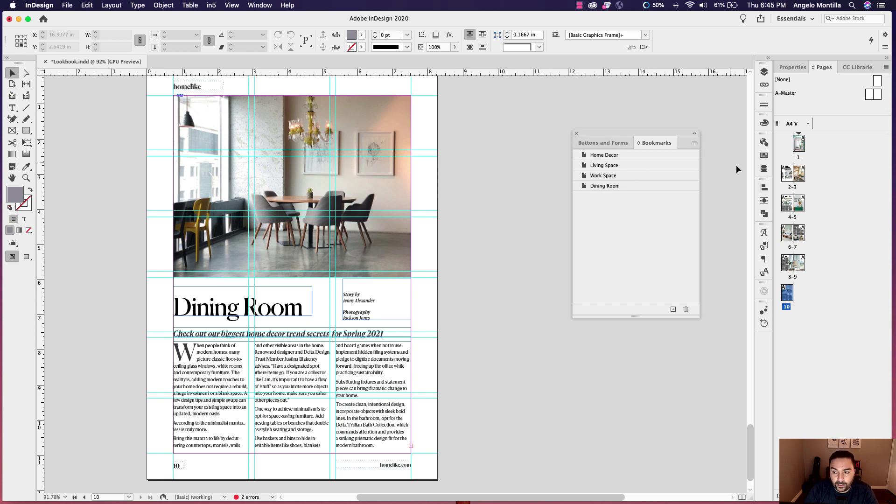
double_click(785, 177)
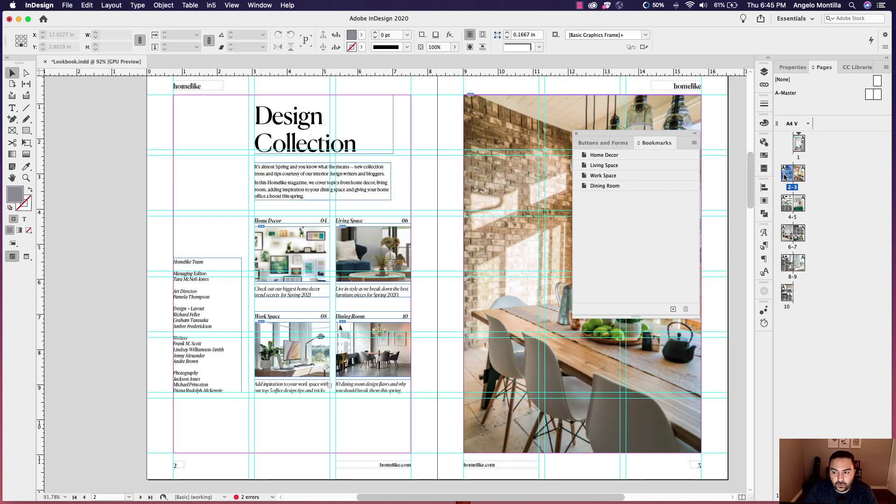
click(600, 143)
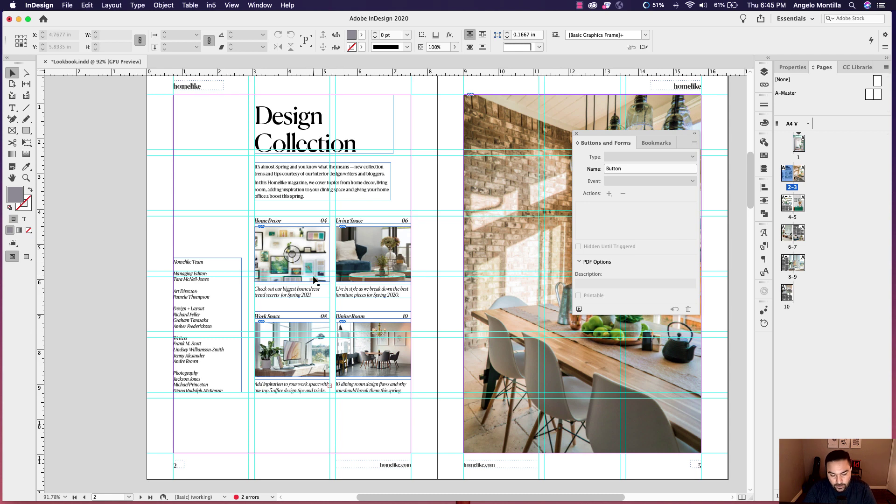
scroll(313, 276, up, 4)
scroll(313, 276, down, 3)
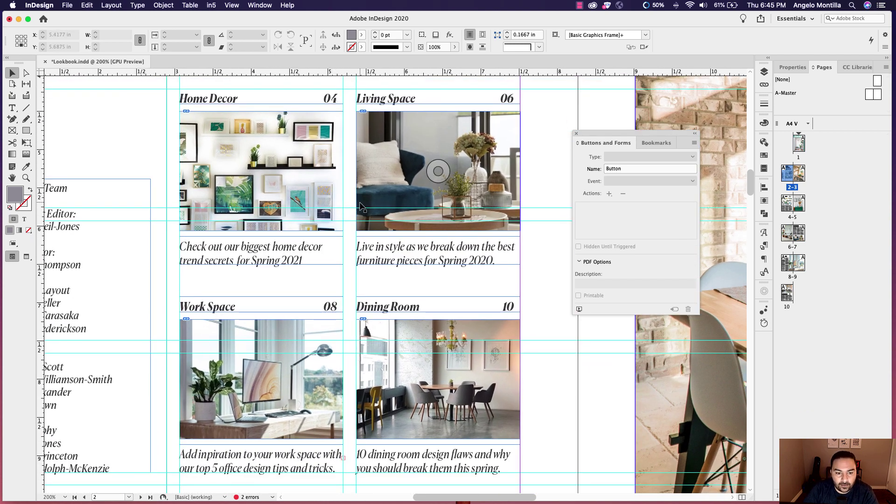
Convert the Home Decor thumbnail image into a button named 'Home Decor Button'
click(269, 147)
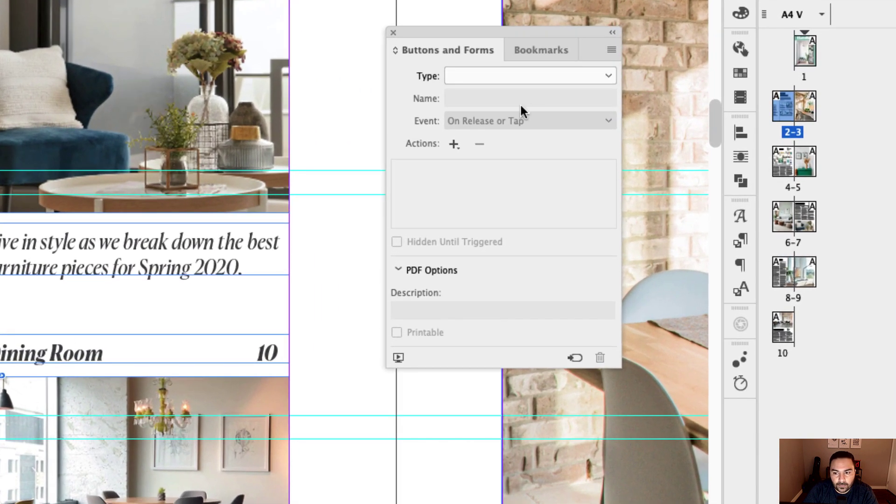
click(606, 78)
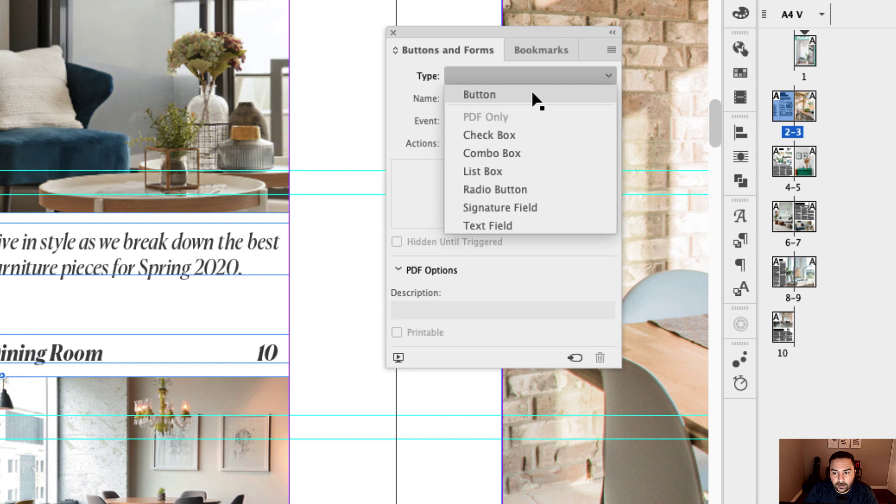
click(532, 93)
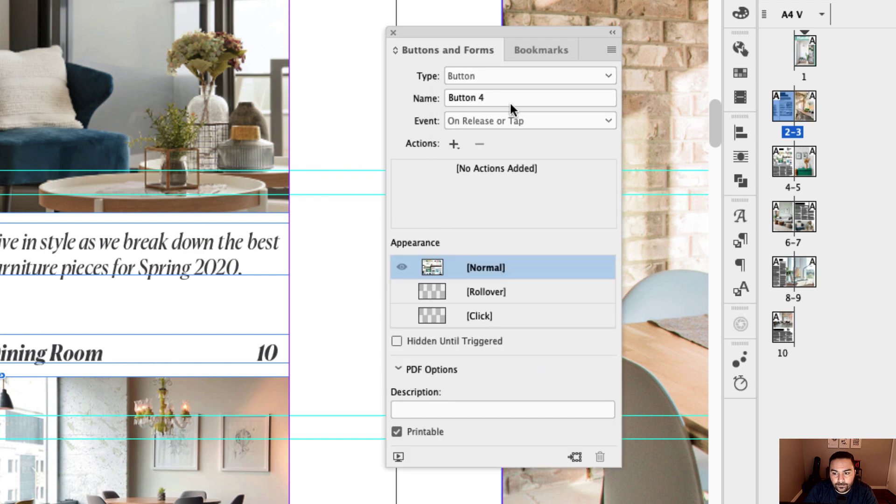
triple_click(463, 99)
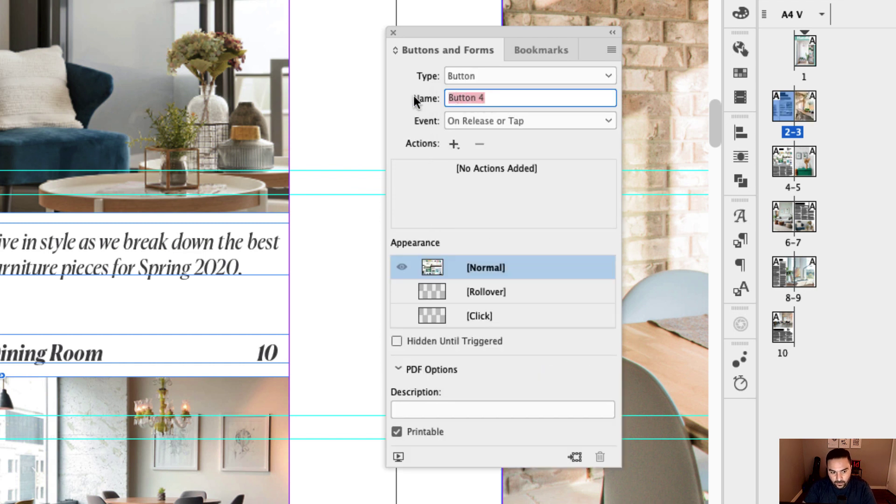
text(Home Decor)
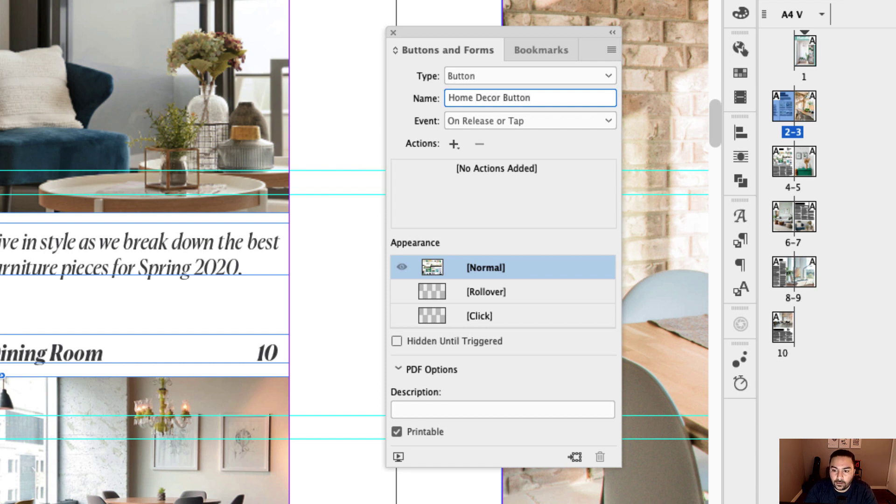
Add a Go To Destination action targeting the Home Decor destination
click(460, 144)
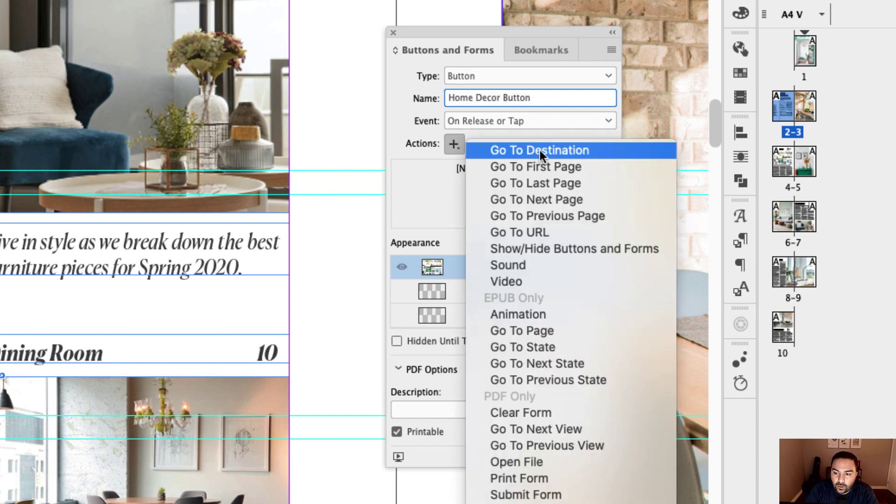
click(599, 150)
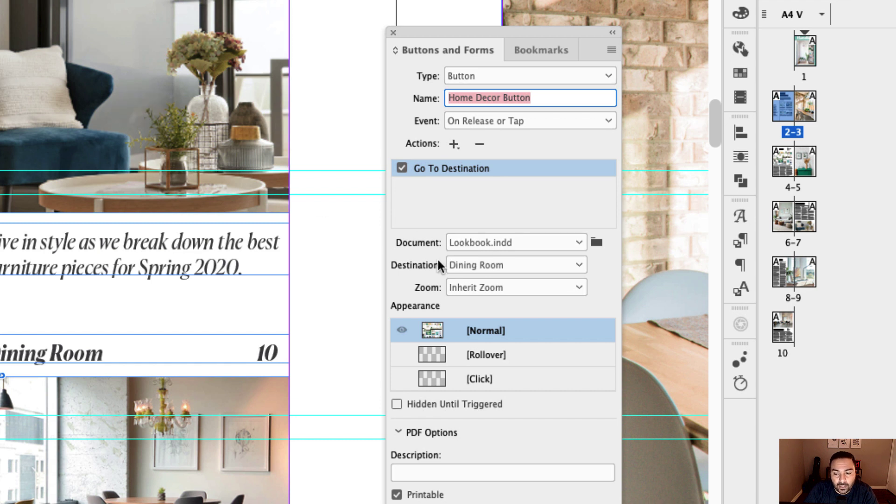
click(578, 266)
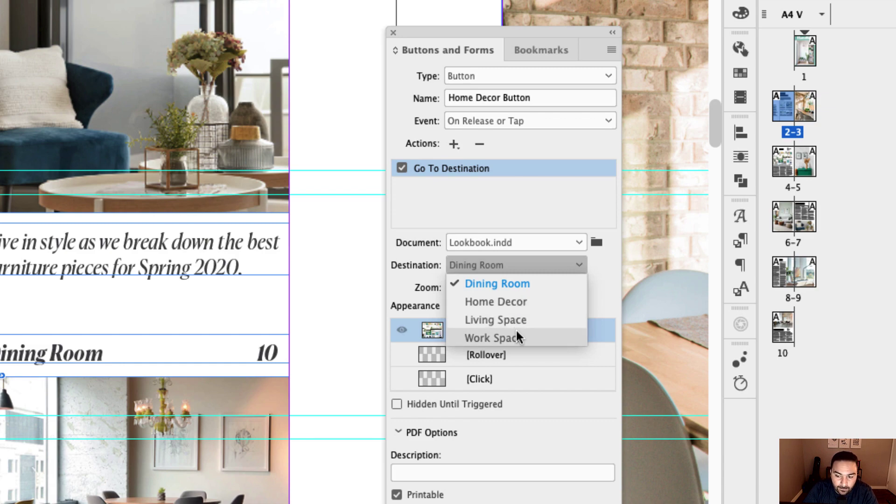
click(532, 306)
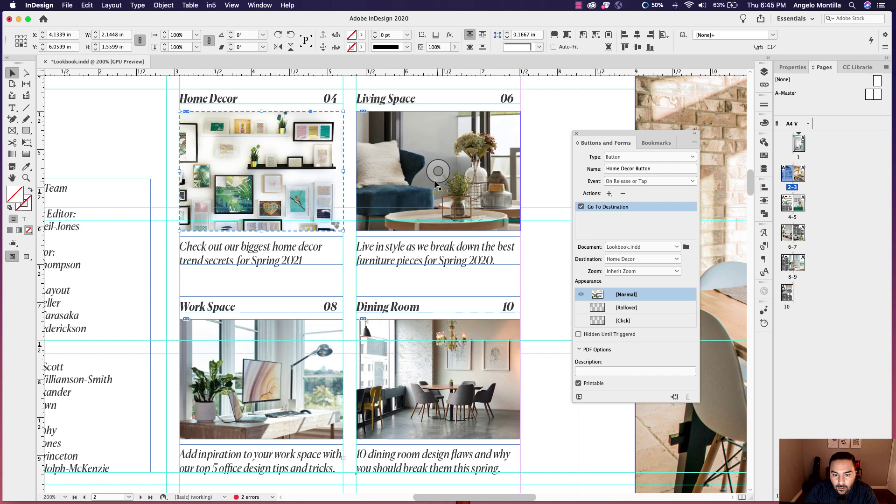
Convert the Living Space image into a button named 'Living Space Button'
click(393, 173)
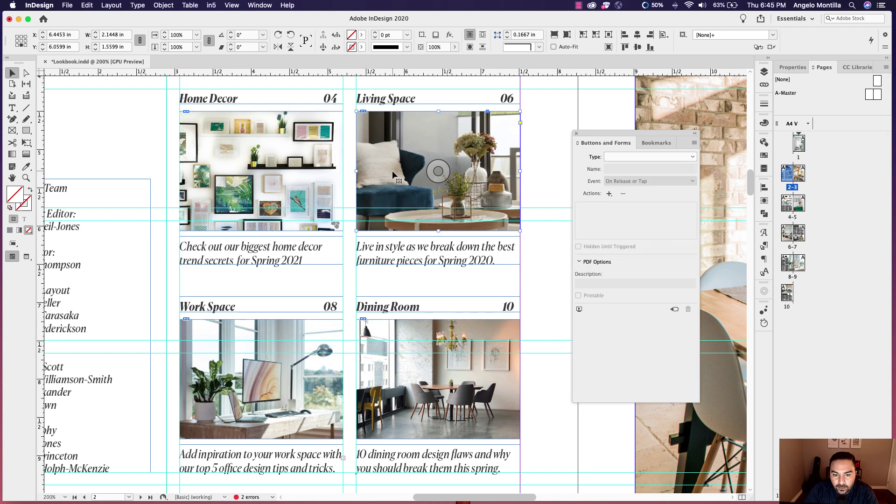
click(693, 158)
click(631, 168)
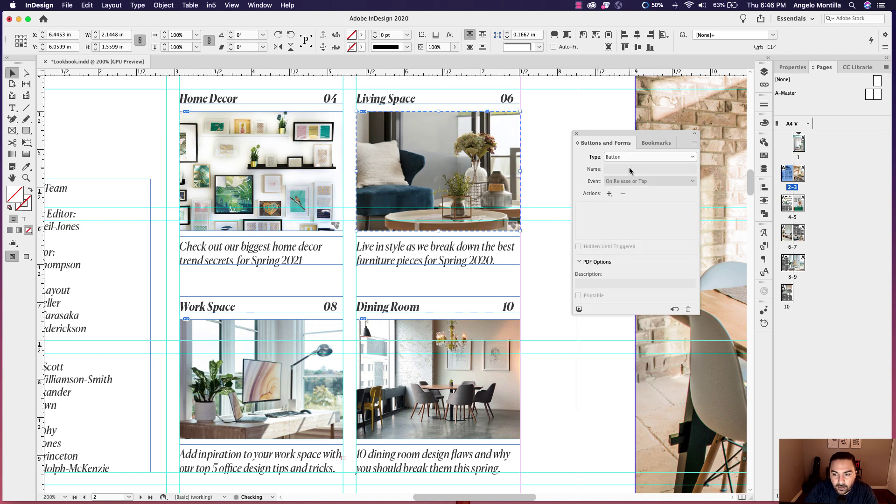
drag(633, 169, 594, 169)
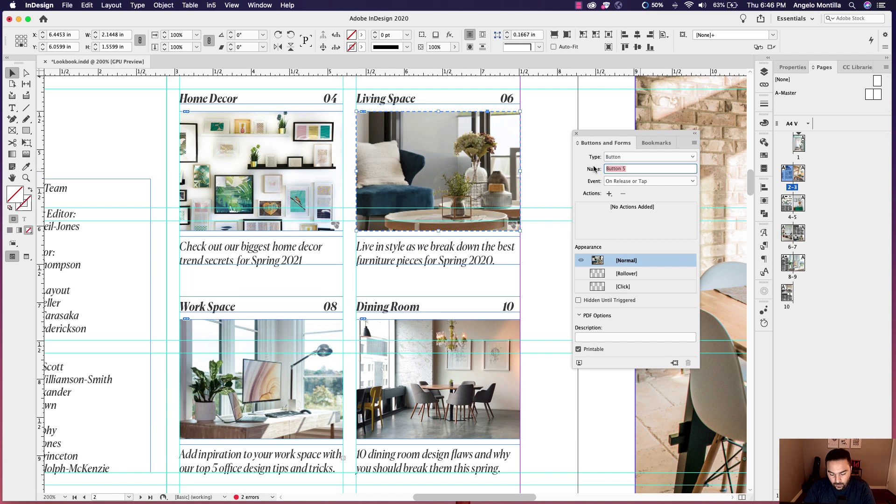
text(Living Space)
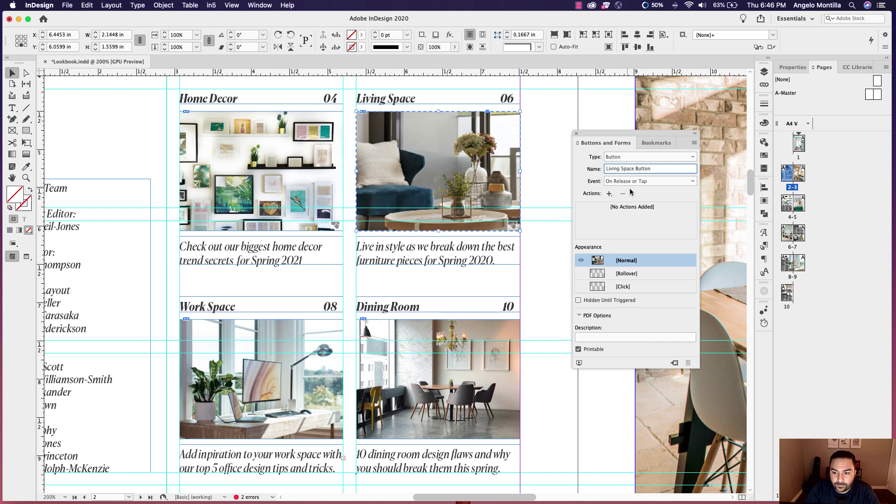
Add a Go To Destination action targeting the Living Space destination
click(610, 193)
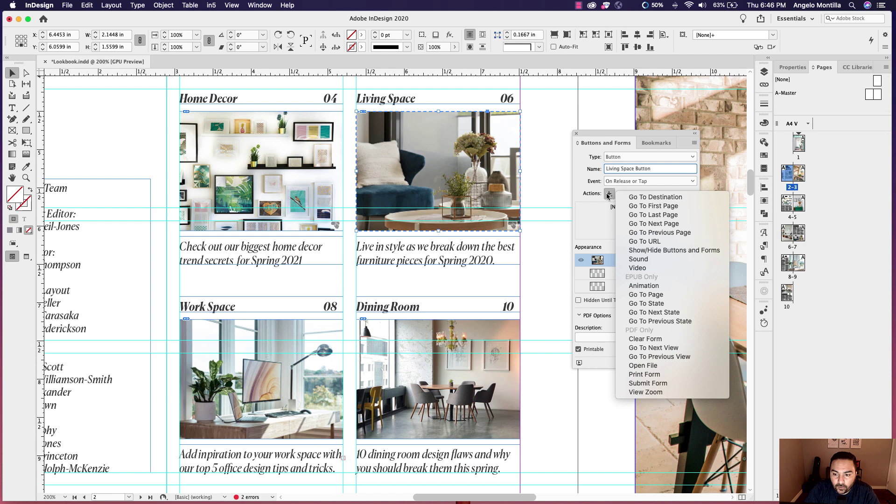
click(692, 198)
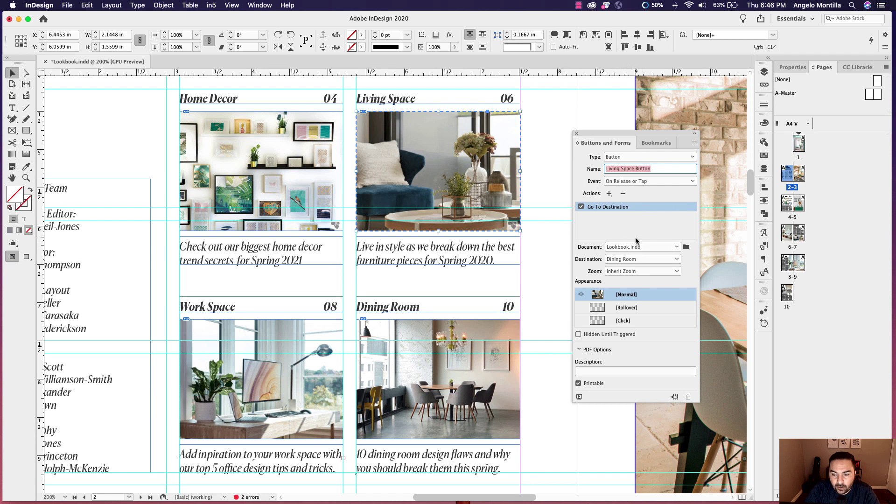
click(677, 259)
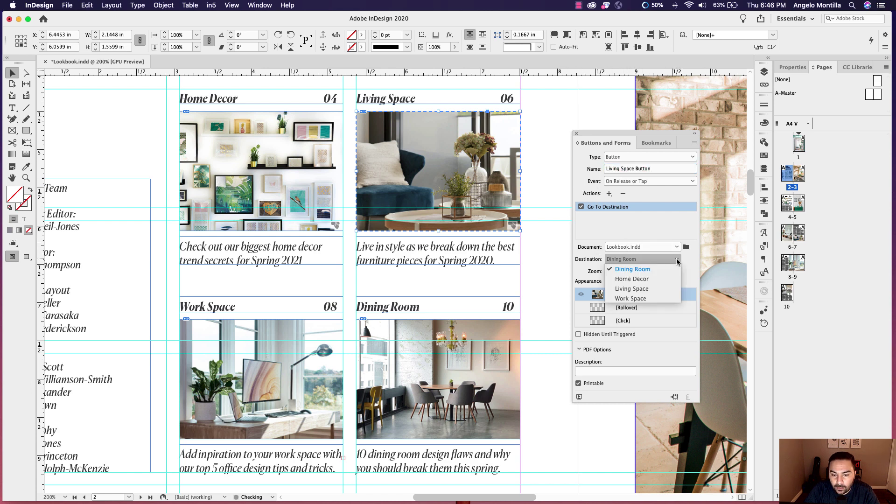
click(650, 289)
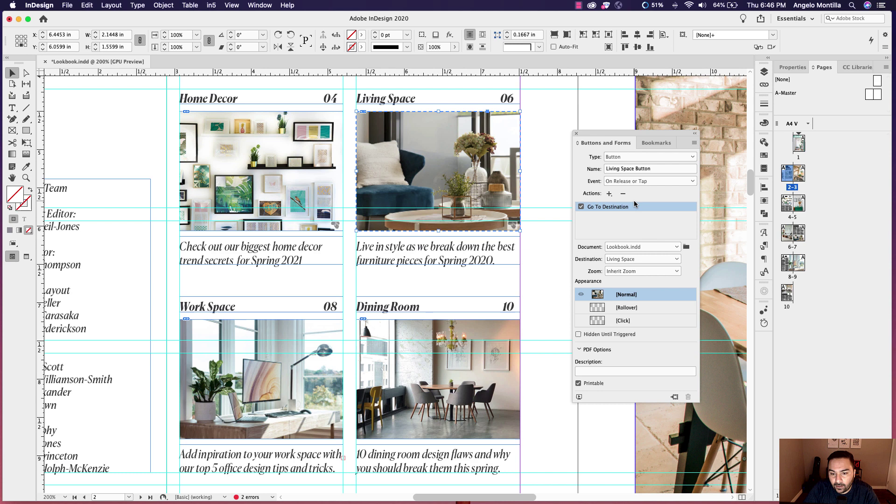
click(329, 347)
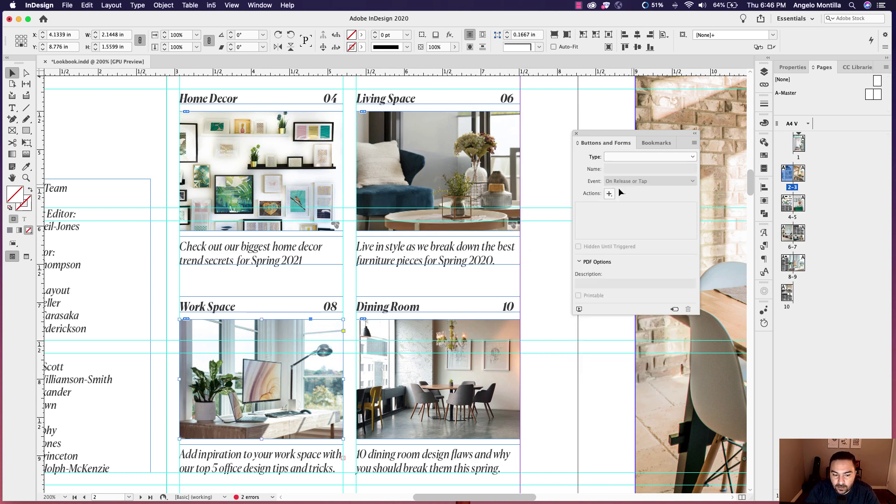
Convert the Work Space image into a button named 'Work Space Button'
click(690, 159)
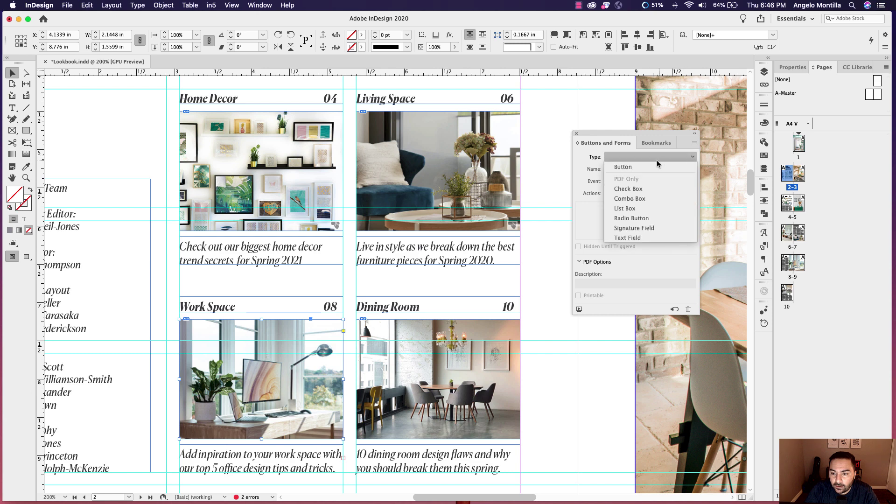
click(613, 175)
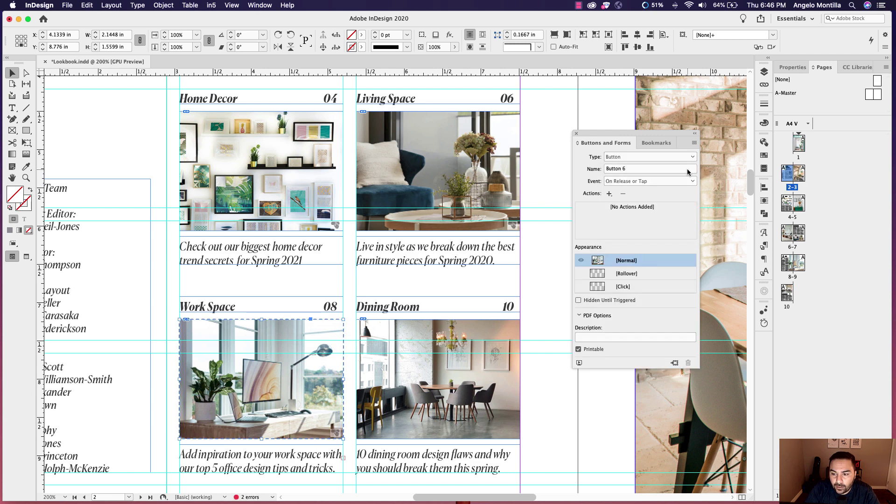
click(671, 172)
text(Work Space)
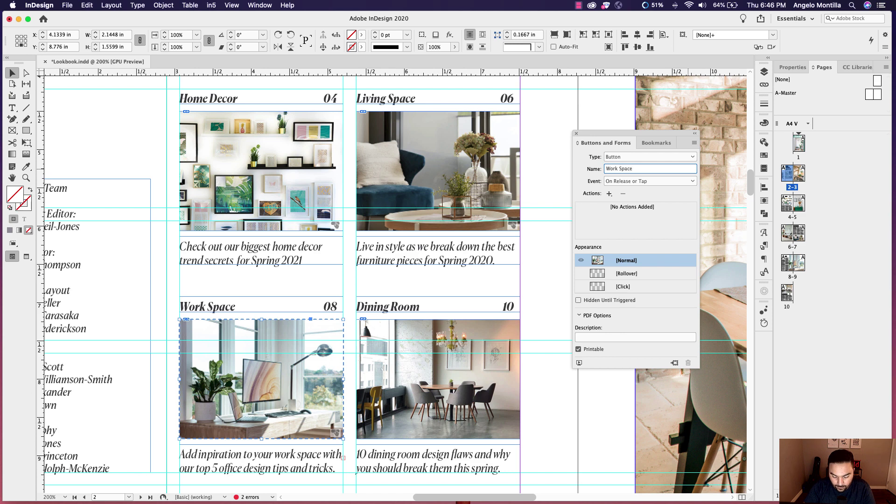
Add a Go To Destination action targeting the Work Space destination
click(609, 193)
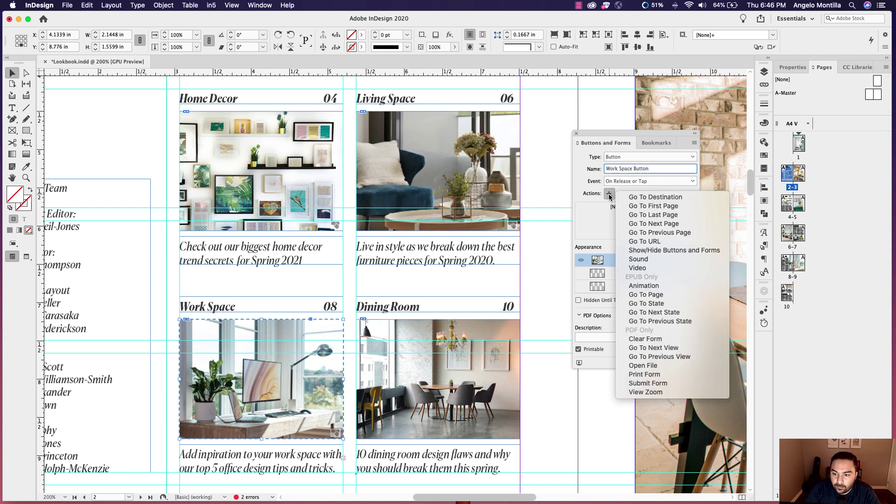
click(705, 200)
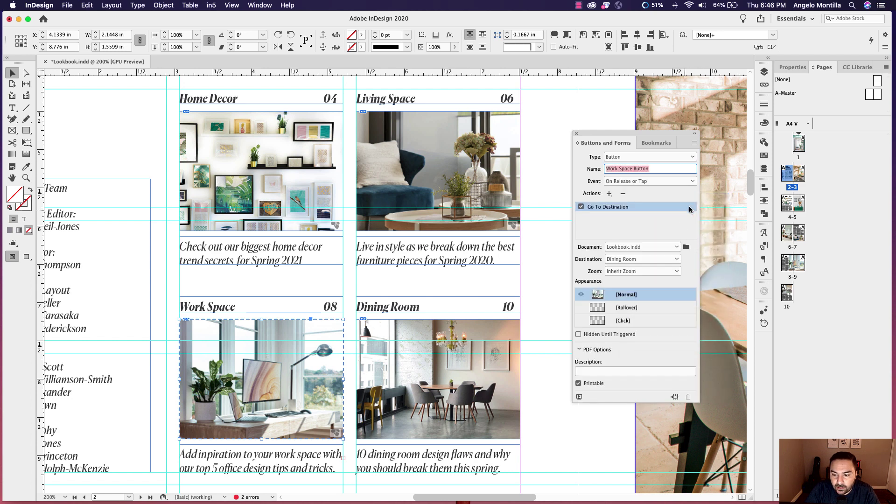
click(677, 260)
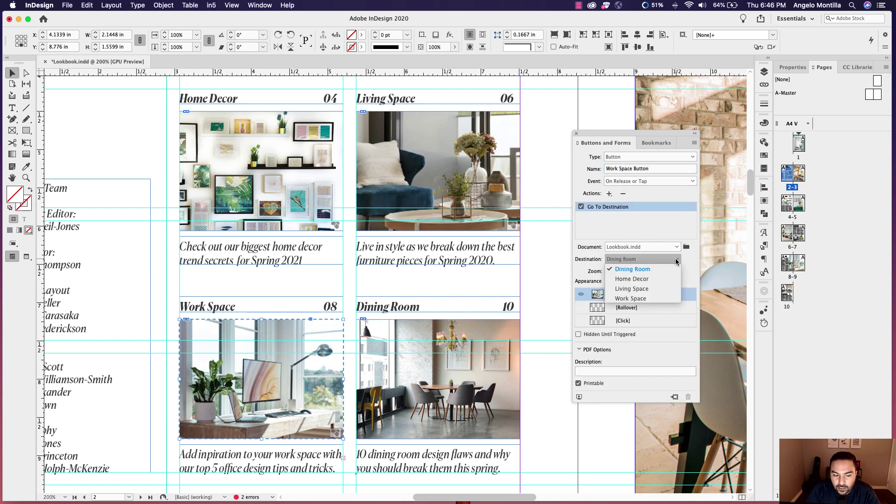
click(656, 299)
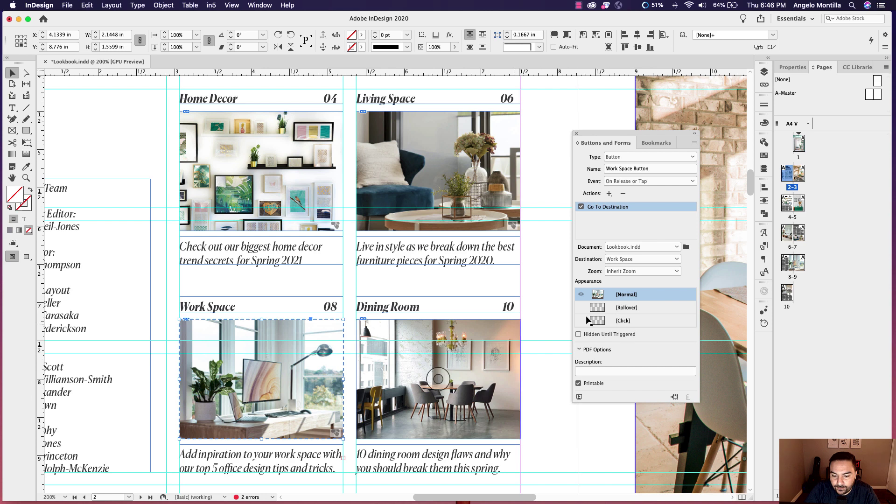
Convert the Dining Room image into a button named 'Dining Room Button'
click(484, 345)
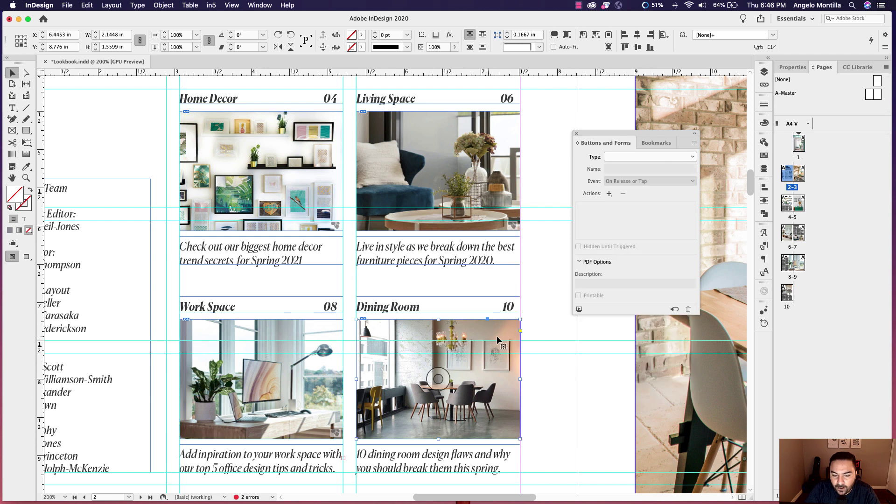
click(693, 157)
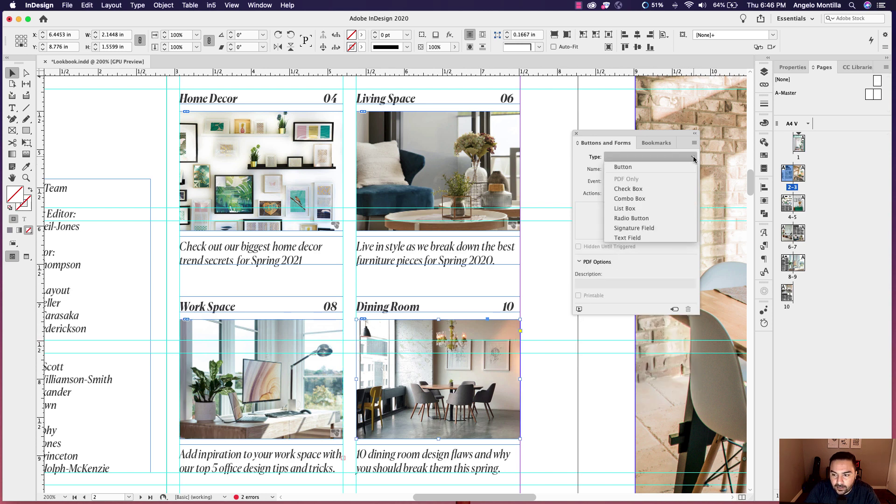
click(649, 168)
drag(648, 168, 607, 169)
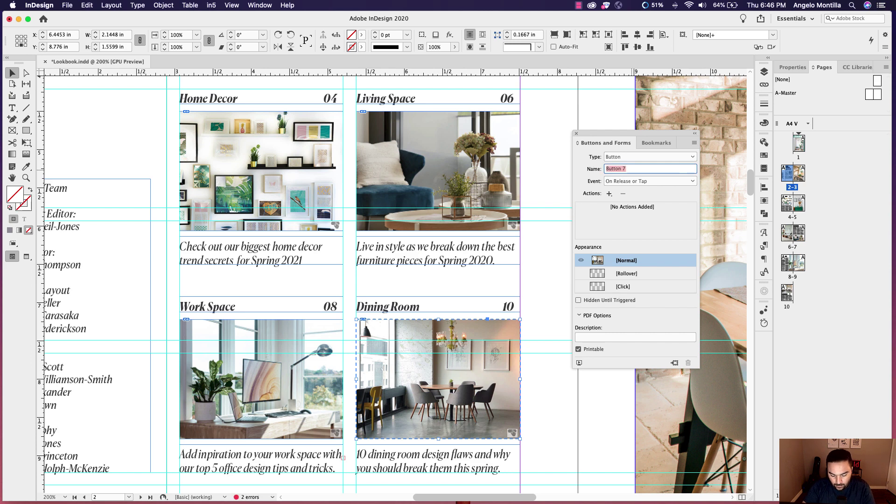
text(Dining Room)
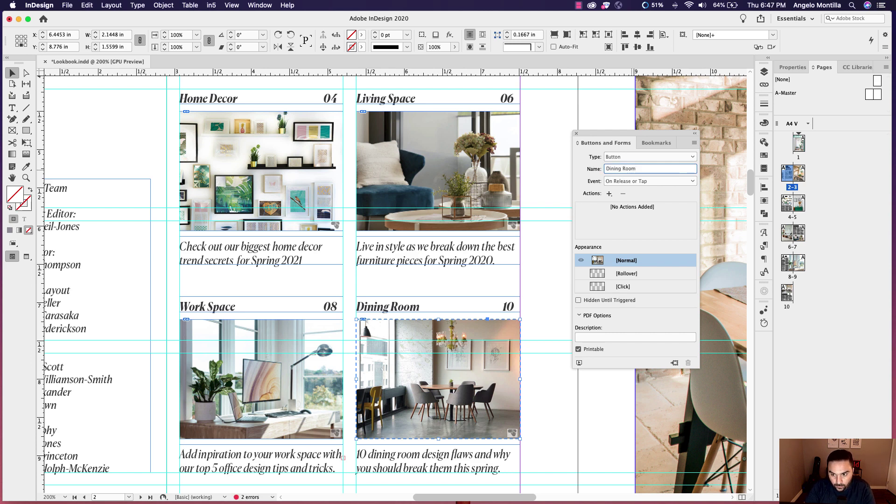
text( Button)
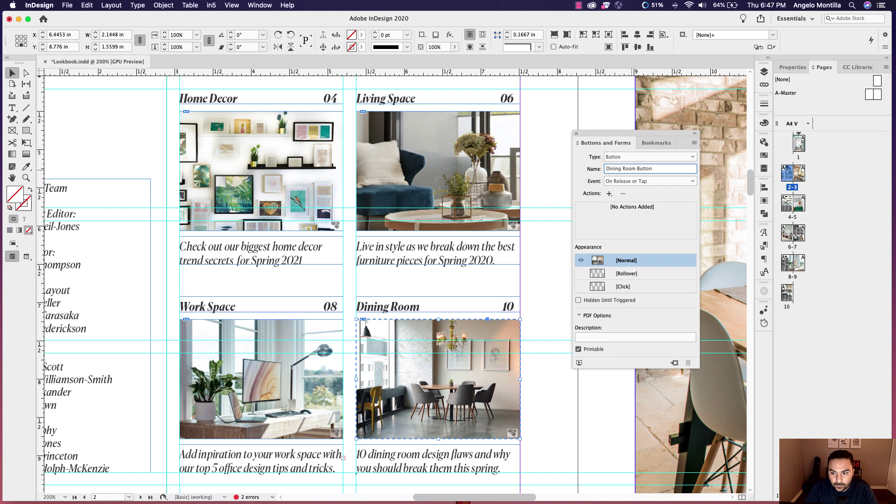
Add a Go To Destination action targeting the Dining Room destination
click(609, 194)
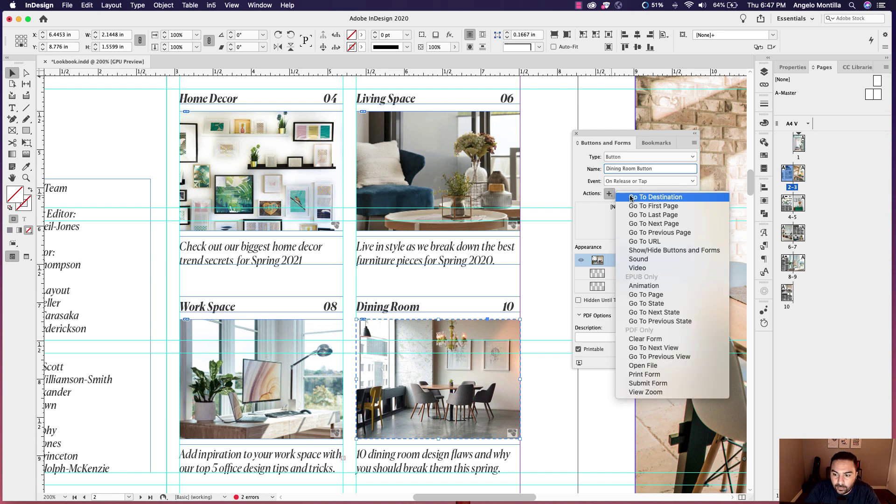
click(693, 198)
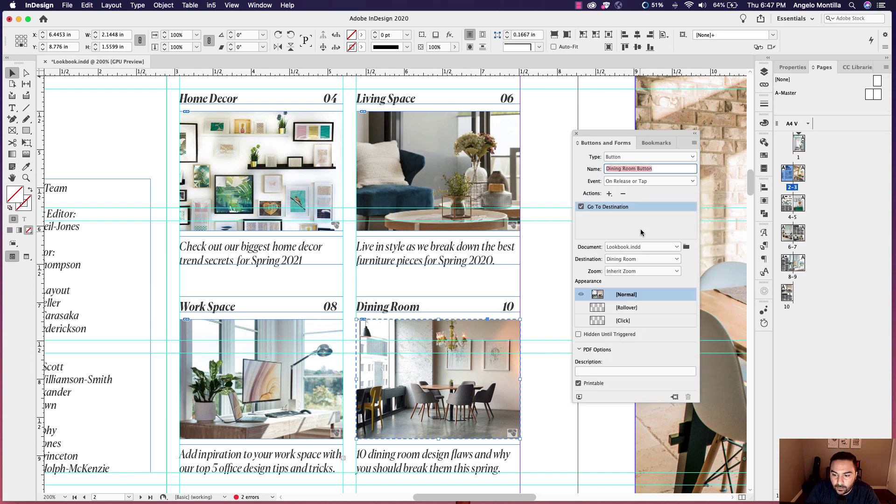
click(677, 260)
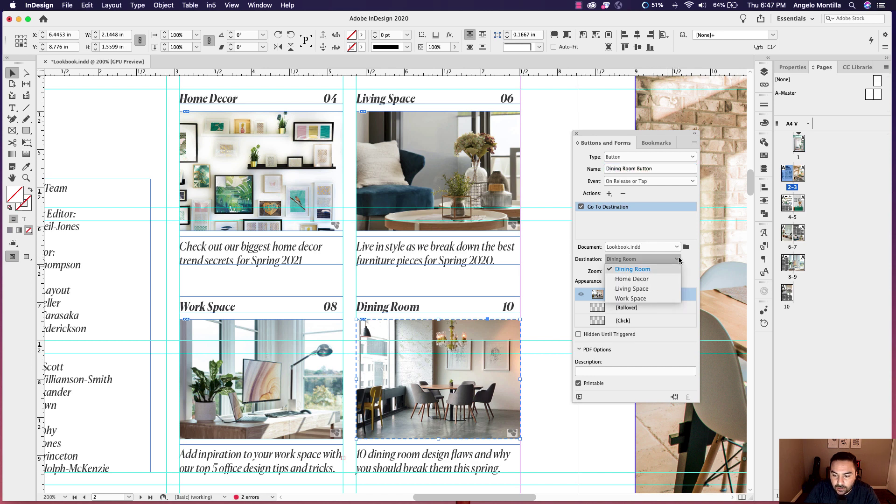
click(644, 270)
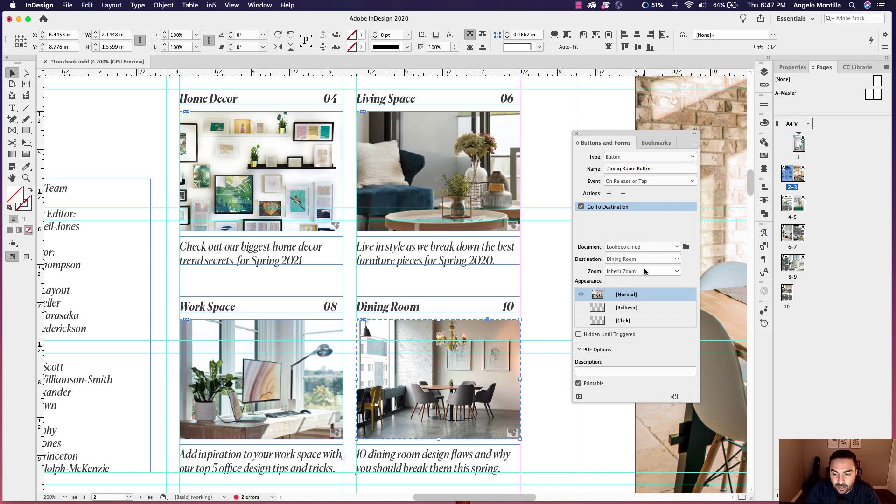
Select the Home Decor image button on the contents spread
click(531, 240)
scroll(218, 171, left, 1)
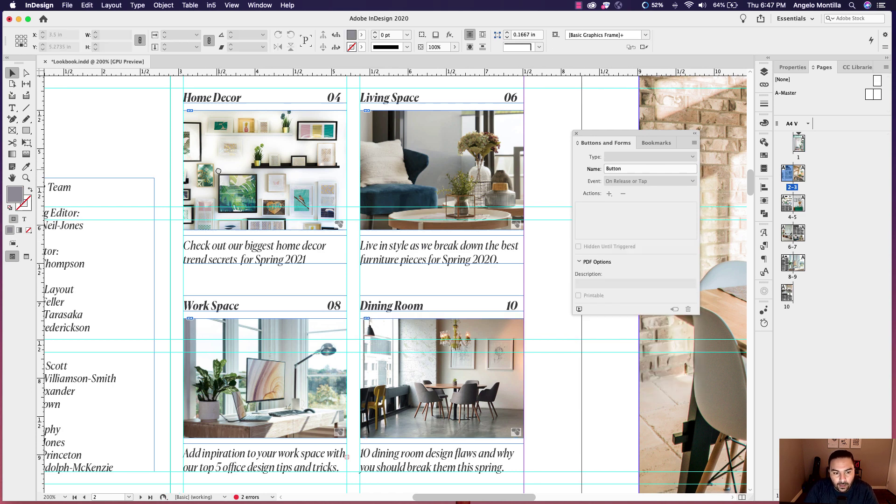
scroll(218, 171, left, 3)
click(239, 165)
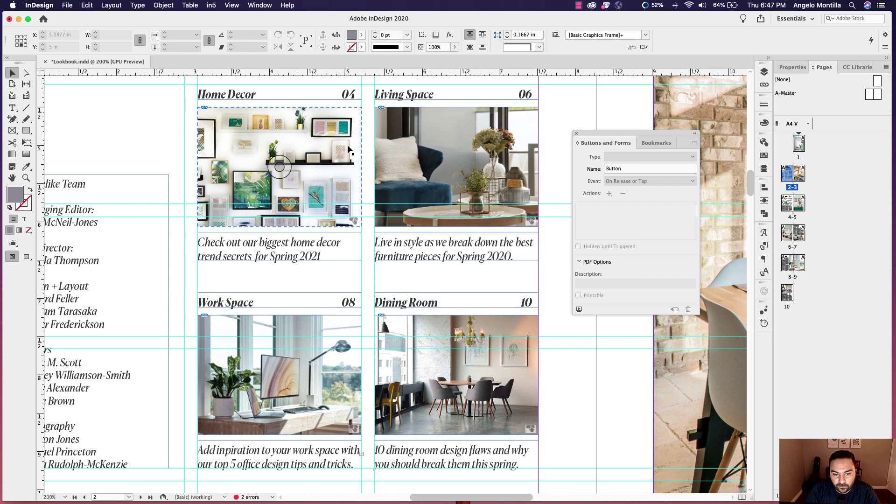
click(406, 202)
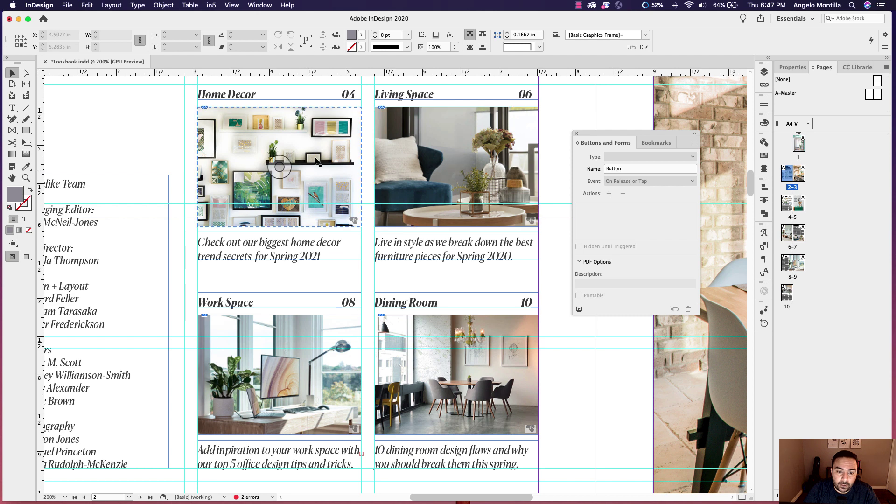
click(321, 172)
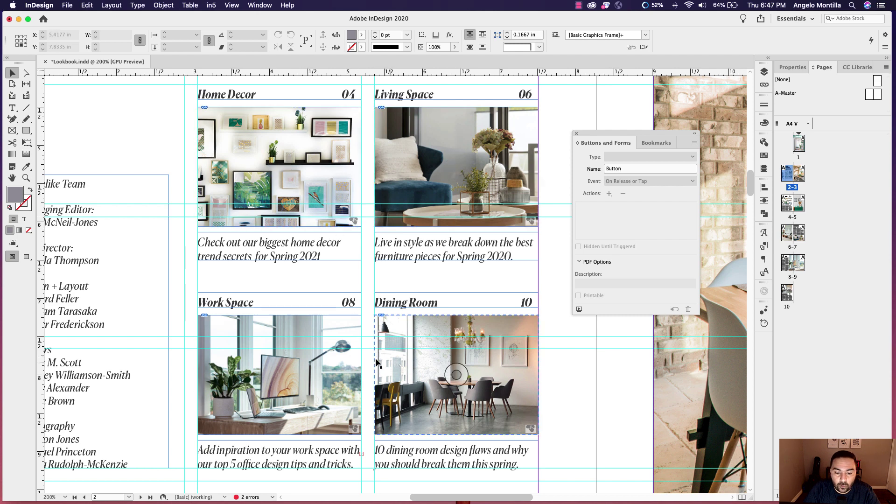
click(447, 185)
click(336, 163)
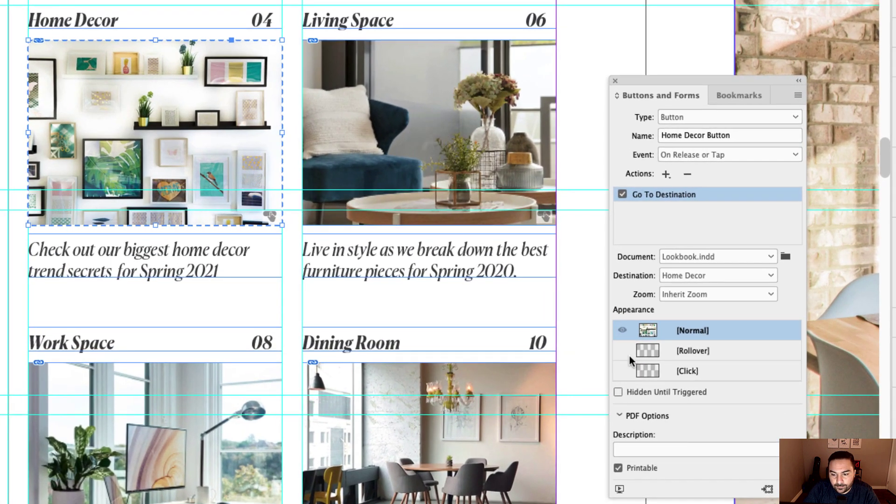
Add a Rollover state with the Home Decor image at 50% opacity, then compare it with Normal
click(720, 352)
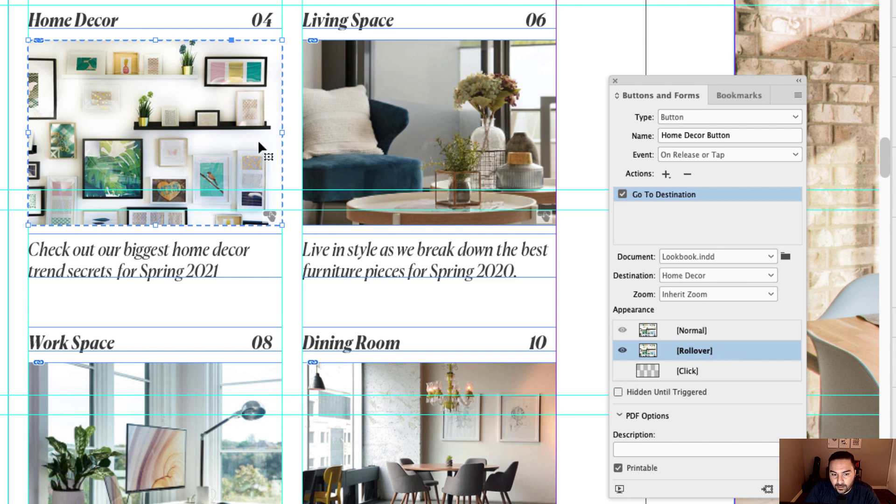
double_click(234, 105)
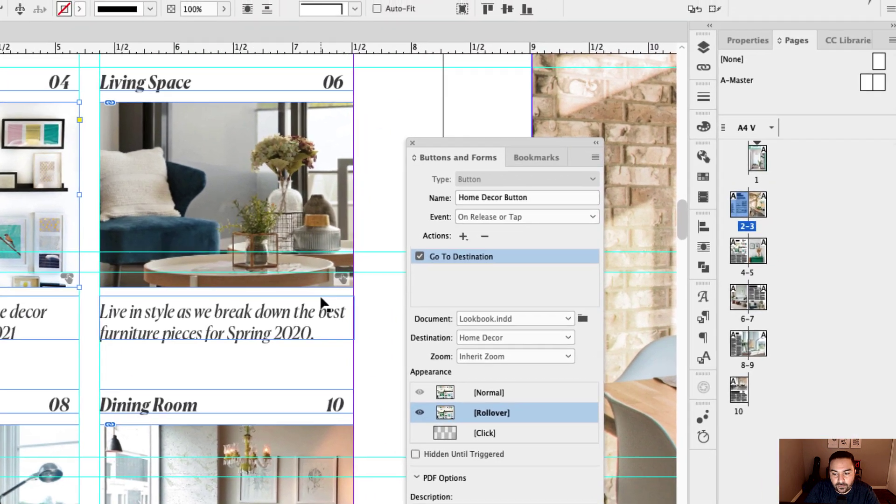
click(748, 40)
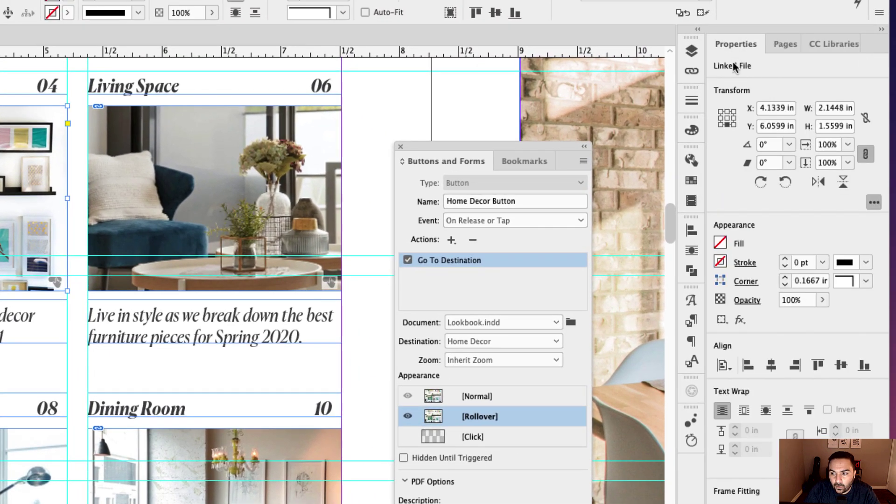
click(789, 300)
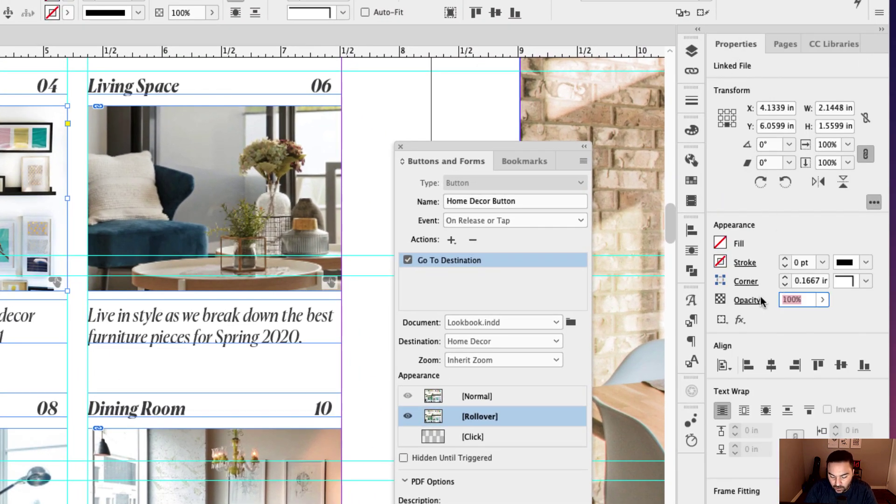
text(50)
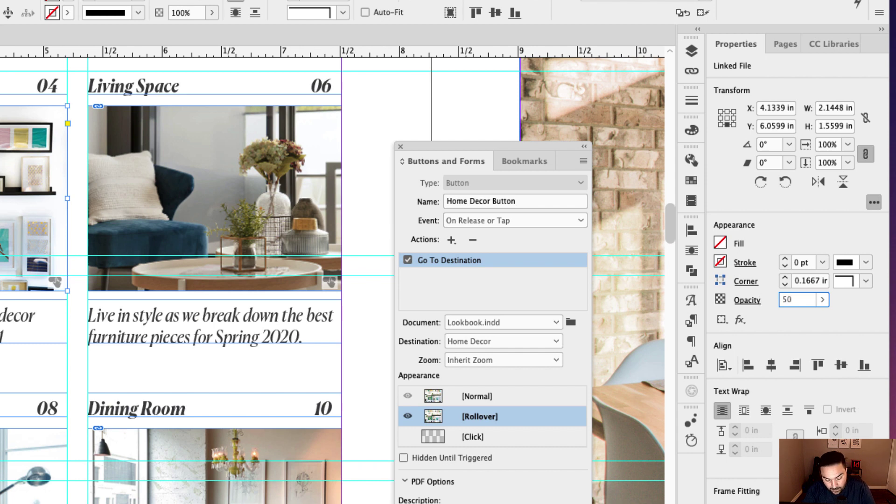
key(Return)
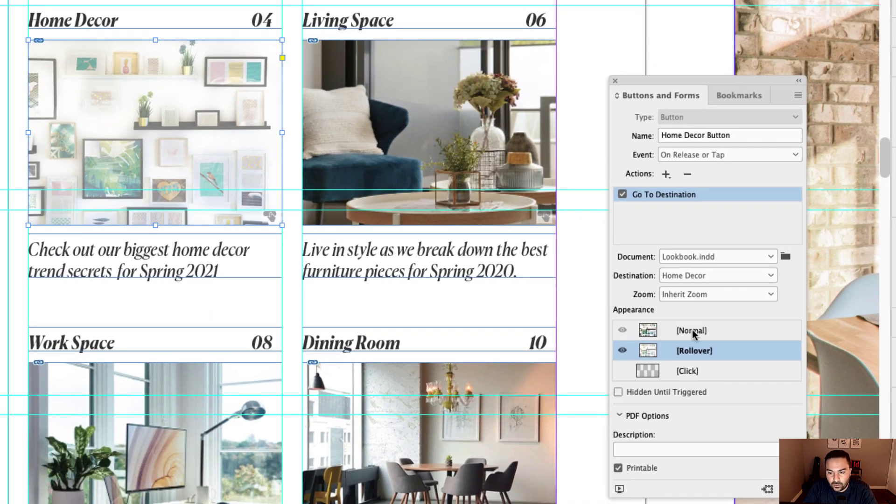
click(693, 332)
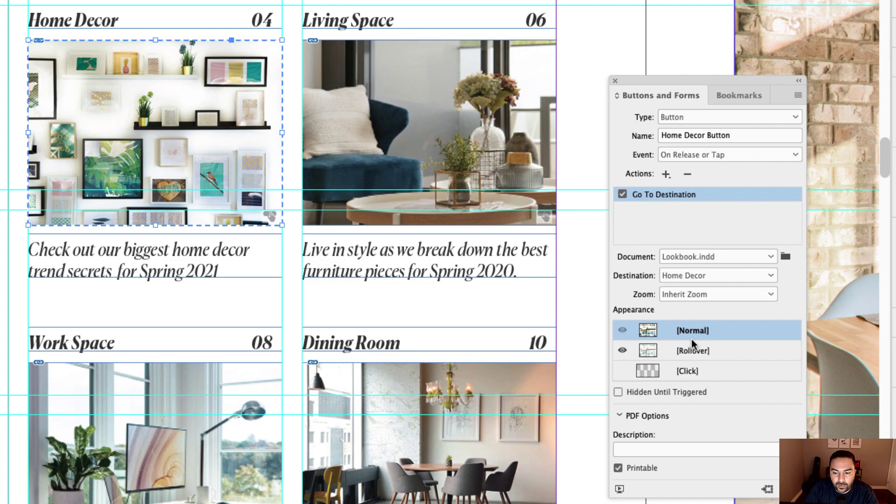
click(690, 351)
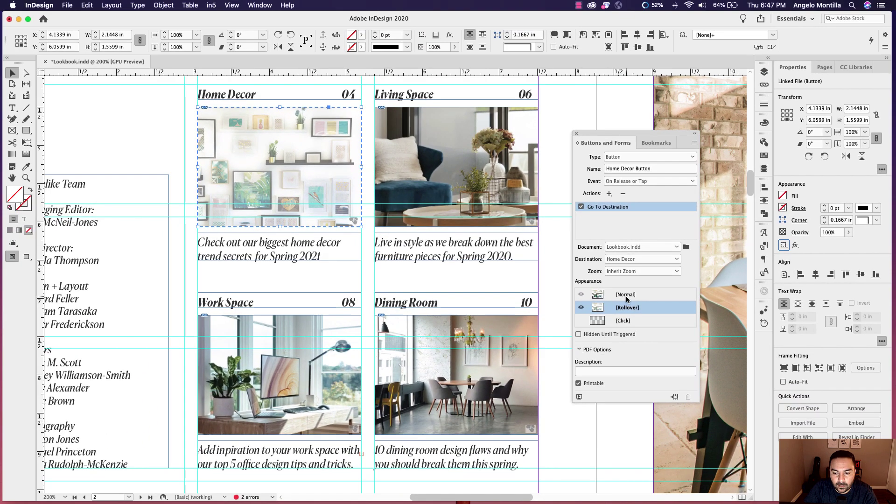
Give the Living Space button a Rollover state with its image at 50% opacity
click(627, 295)
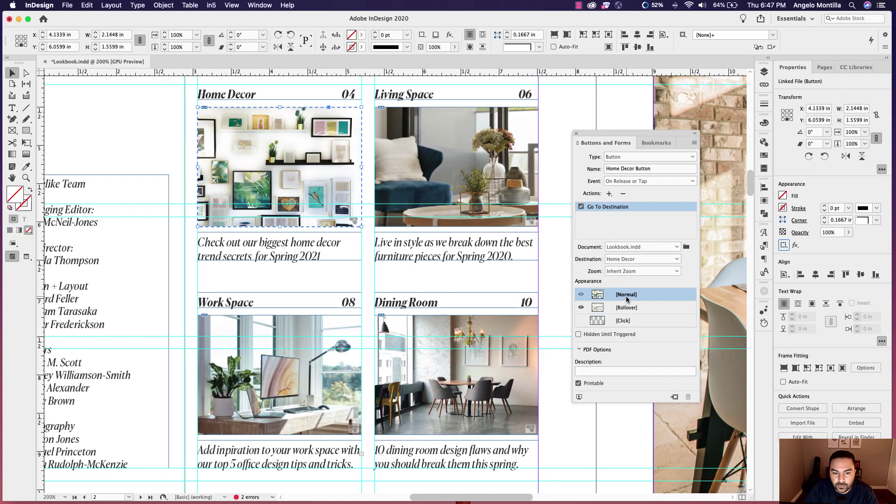
click(413, 155)
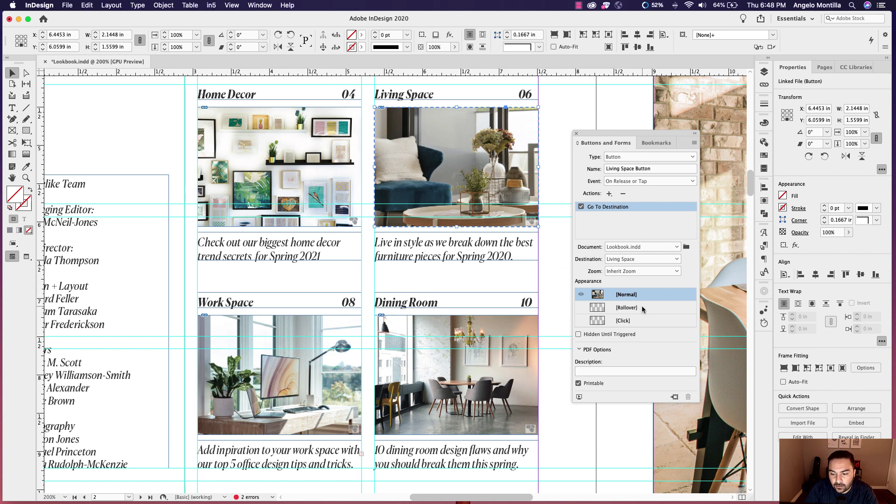
click(627, 308)
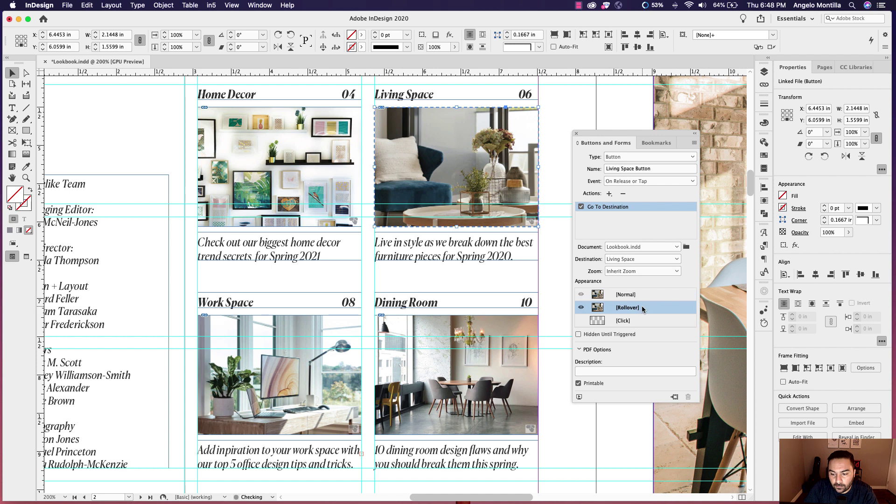
double_click(493, 158)
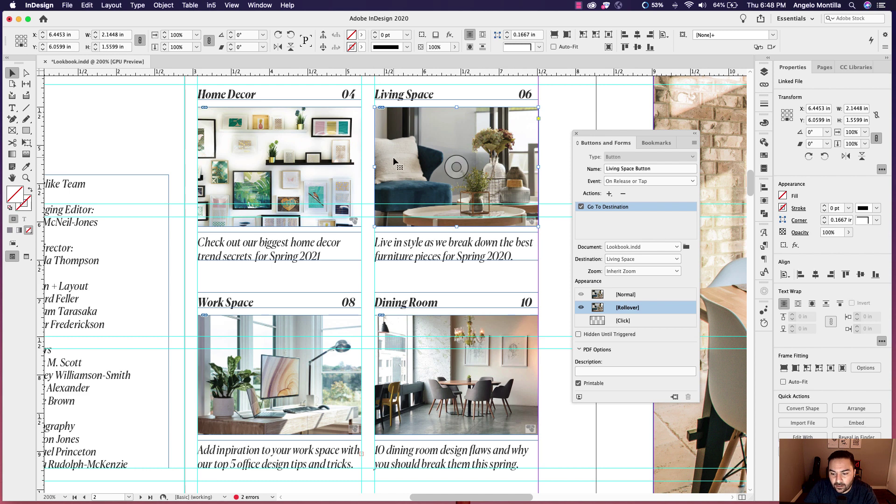
click(838, 232)
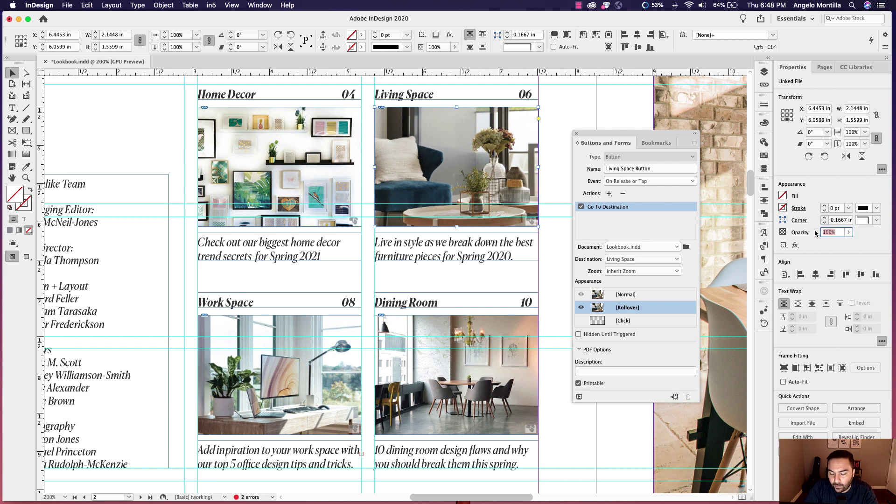
text(50)
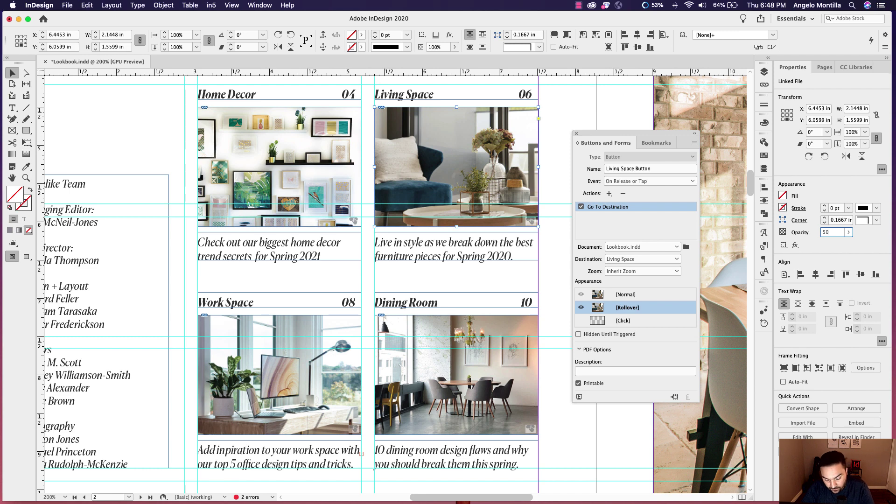
key(Return)
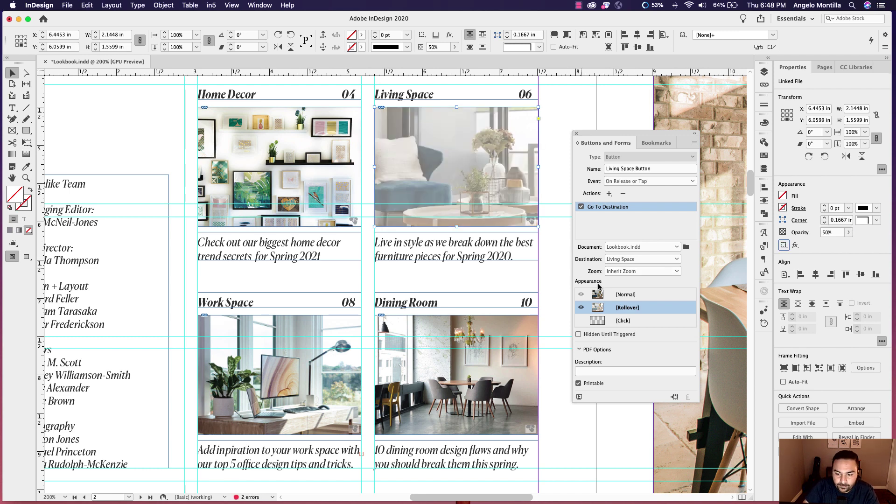
click(637, 296)
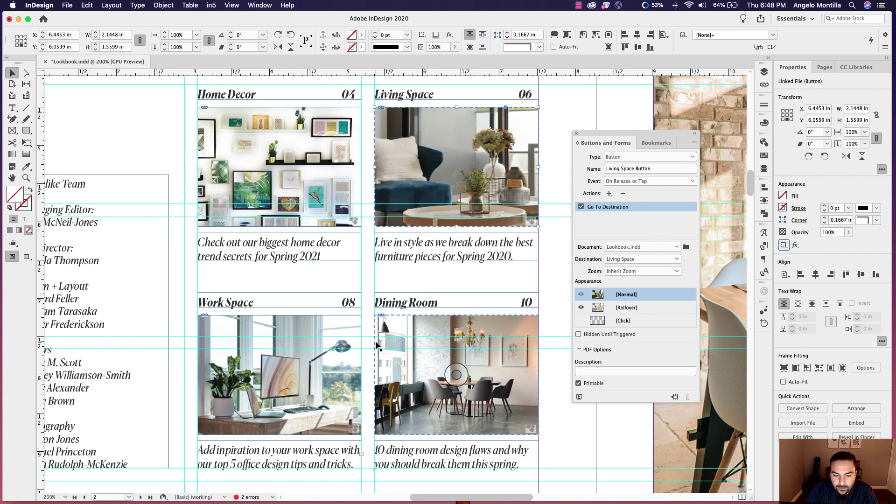
Give the Work Space button a Rollover state with its image at 50% opacity
click(341, 330)
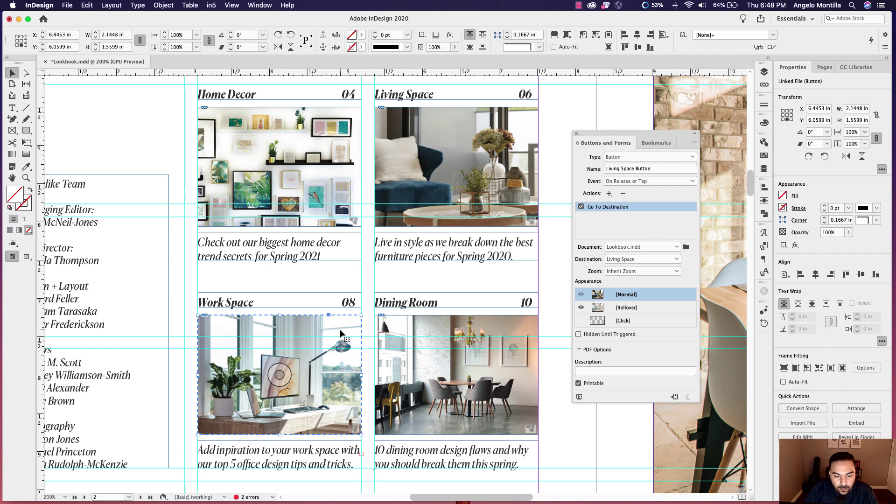
click(634, 308)
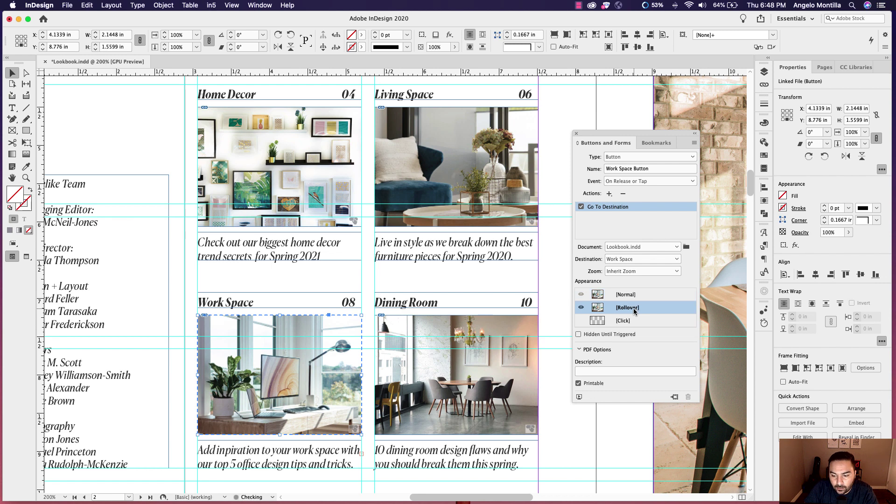
double_click(329, 330)
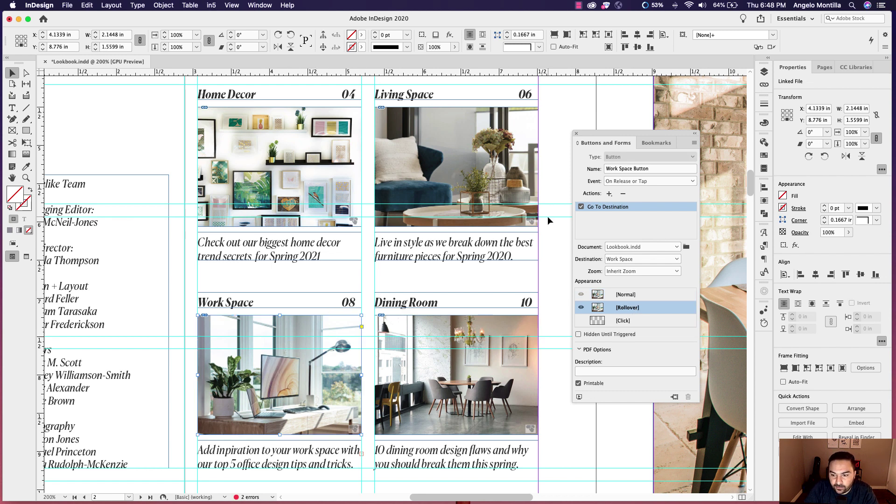
drag(843, 233, 806, 232)
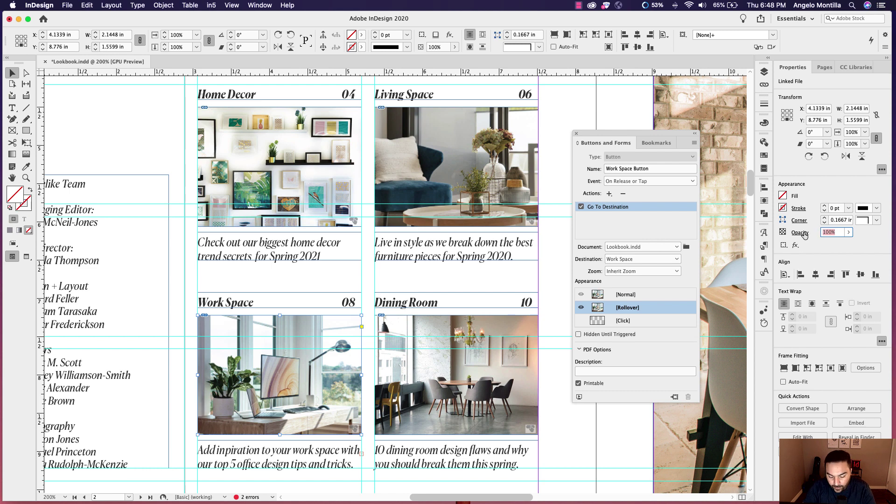
text(50)
key(Return)
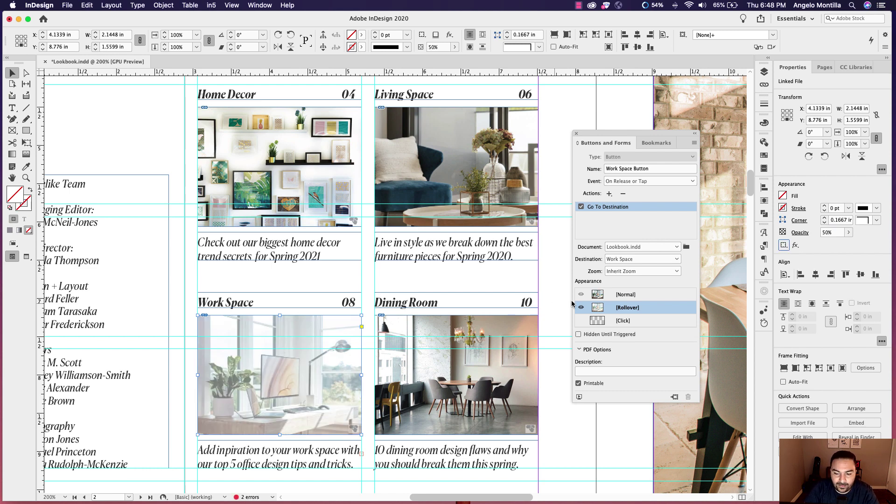
Set the Dining Room button's Rollover photo to 50% opacity and return to its Normal state
click(633, 296)
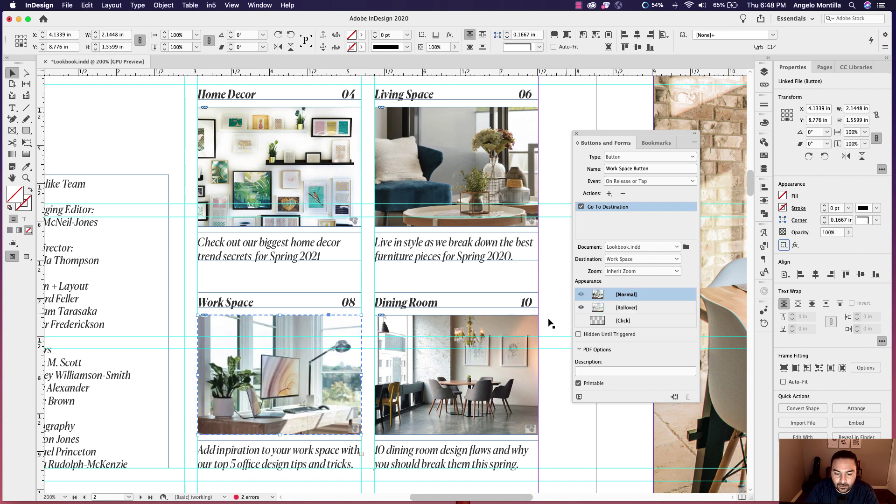
click(477, 330)
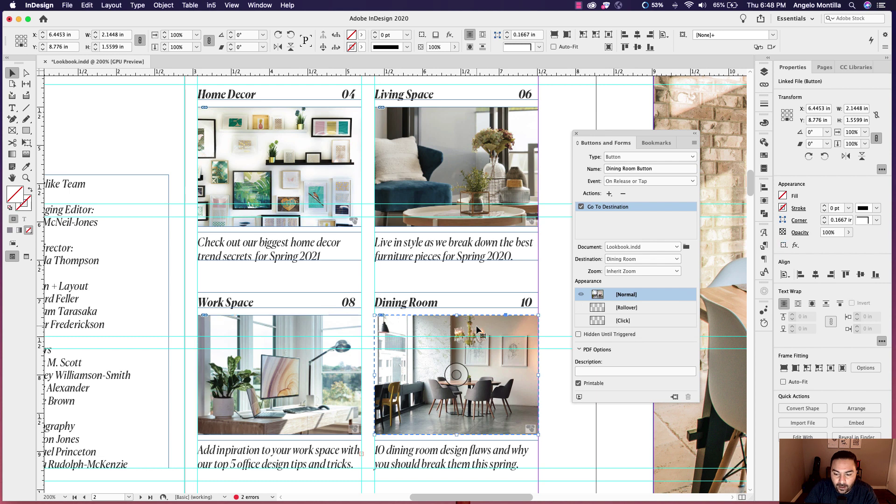
click(626, 309)
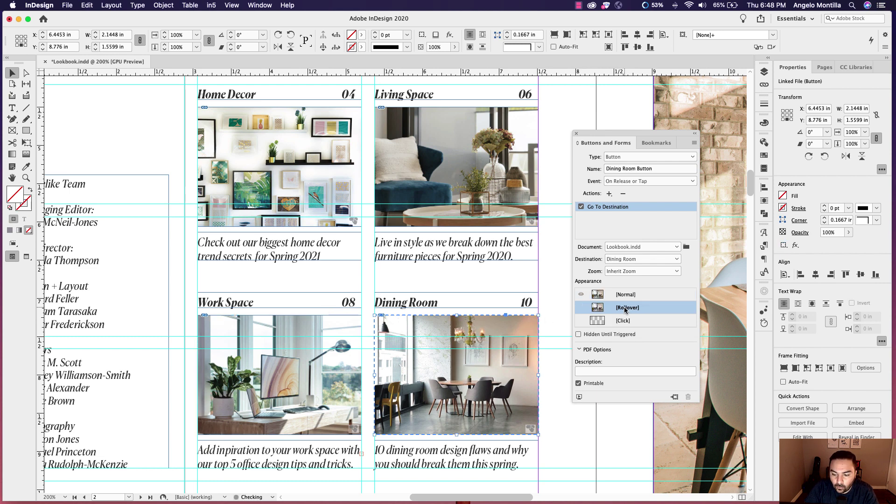
click(499, 331)
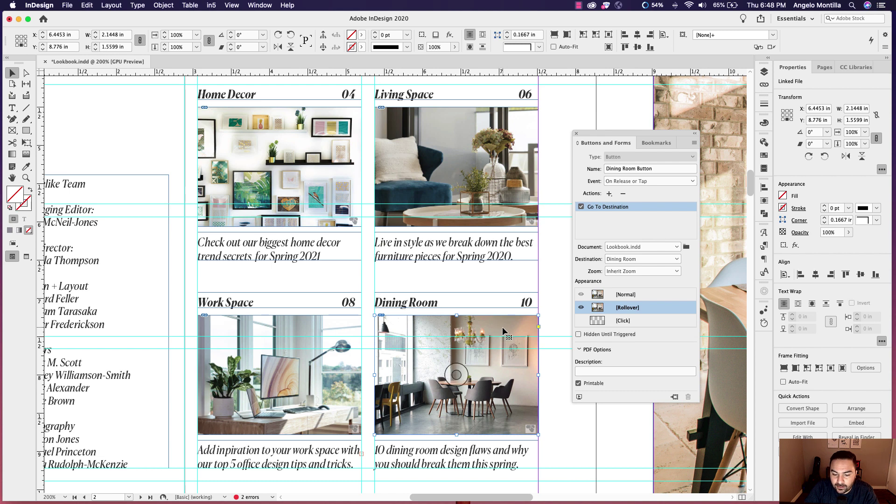
click(550, 330)
click(448, 323)
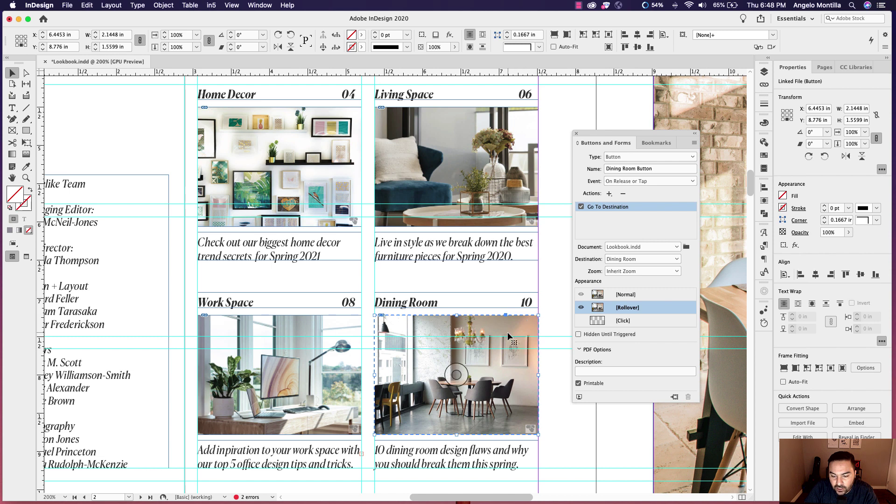
double_click(492, 330)
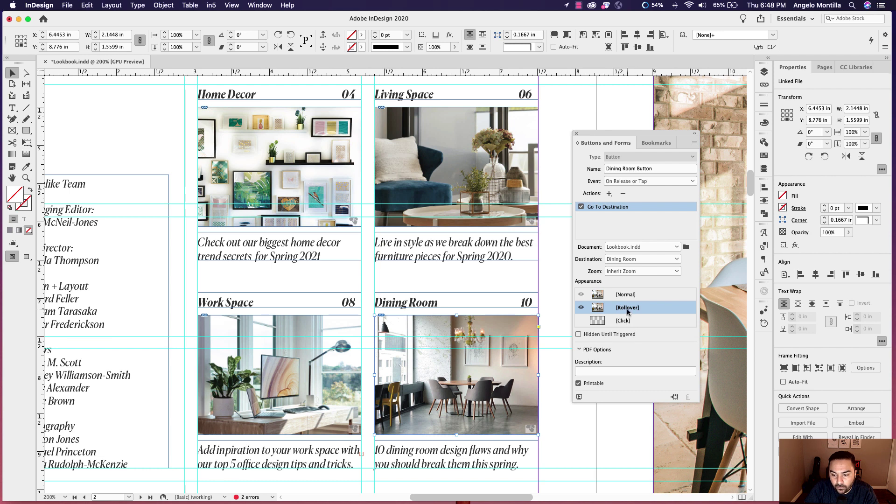
click(839, 234)
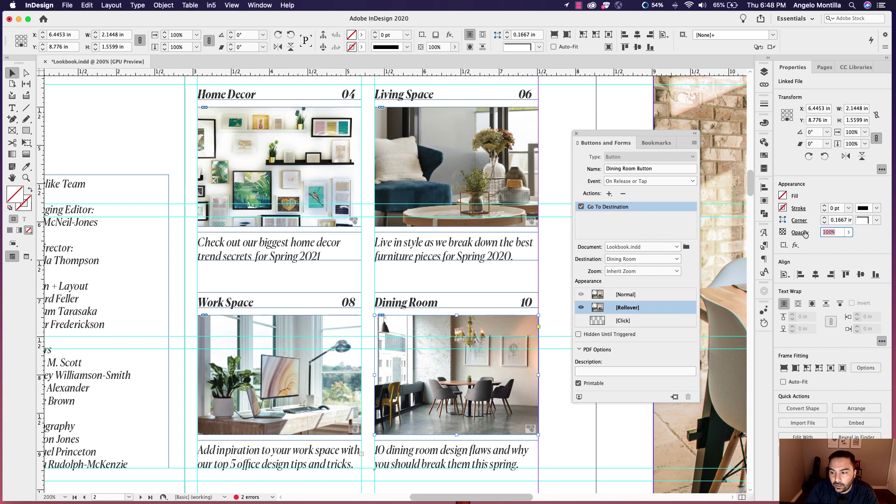
text(50)
key(Return)
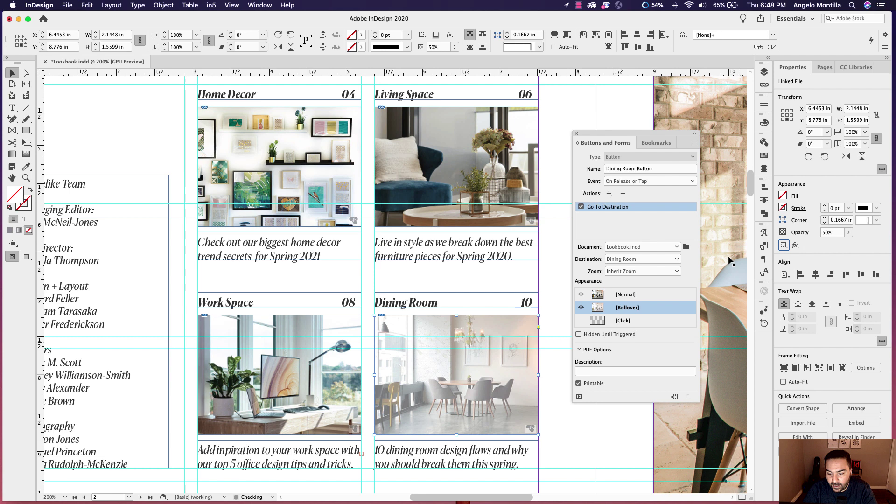
click(616, 294)
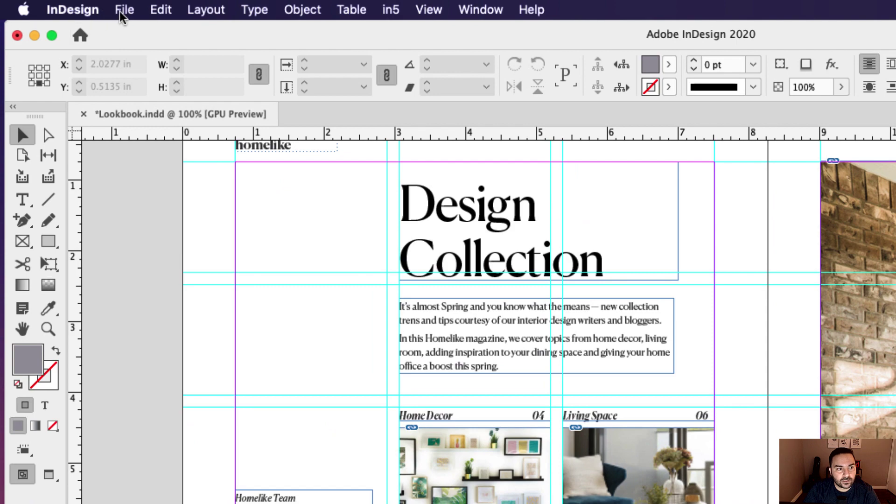
Export Lookbook.pdf as Adobe PDF (Interactive) to September 18 Tutorial, replacing the existing file
click(124, 9)
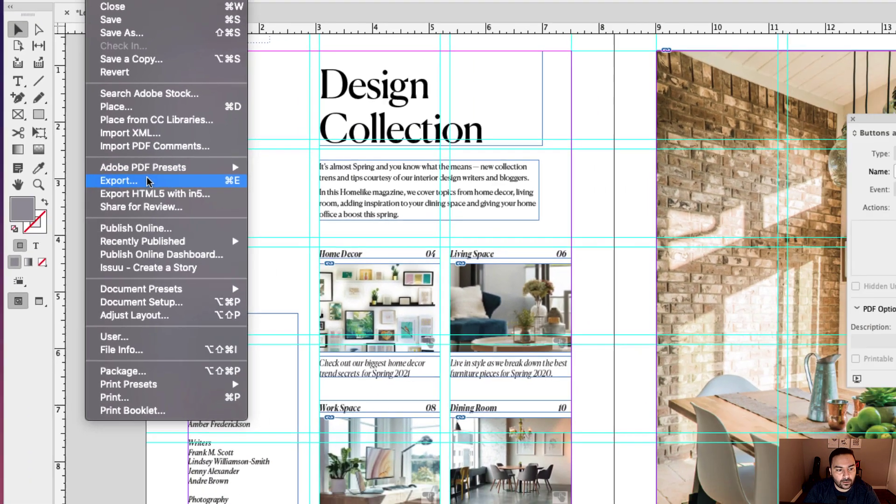
click(181, 185)
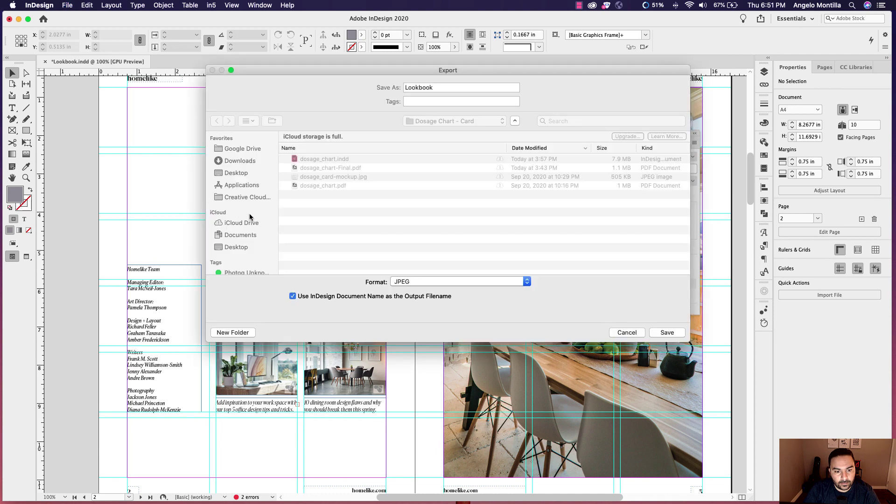
double_click(321, 239)
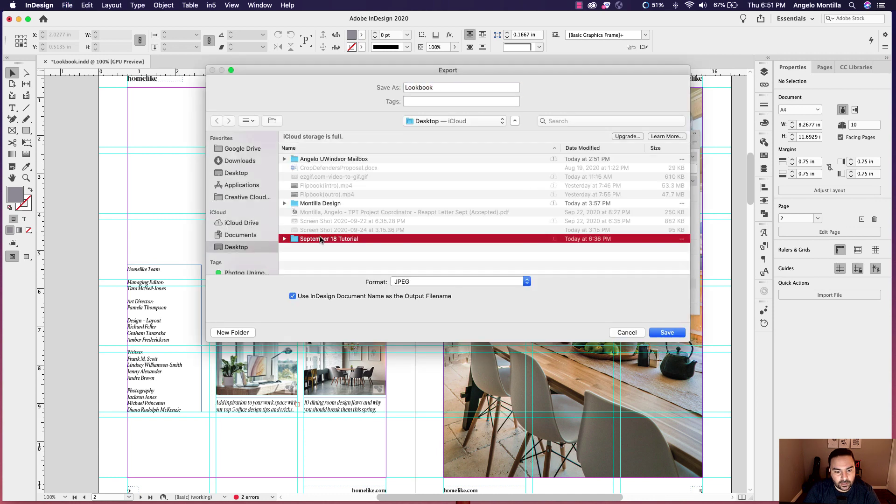
click(432, 282)
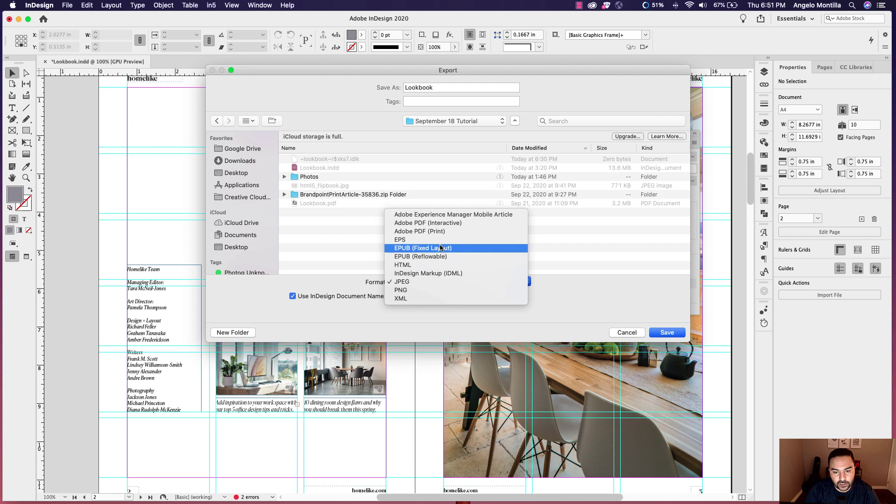
click(473, 226)
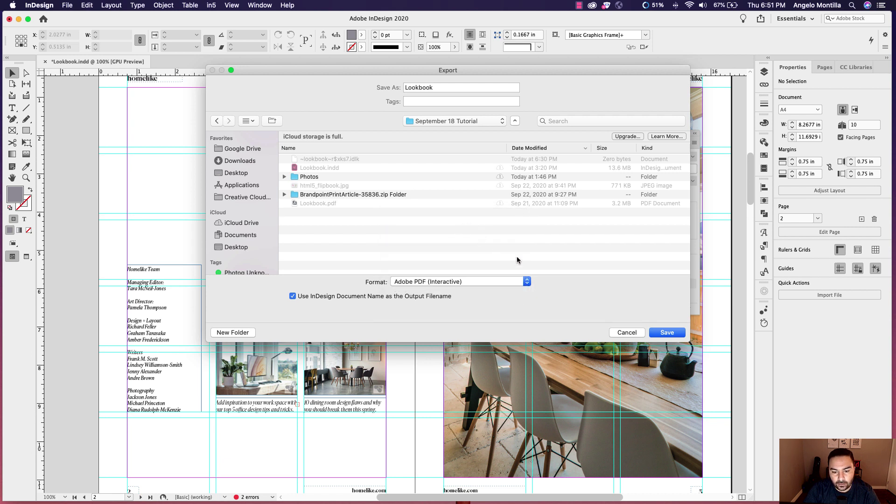
click(667, 333)
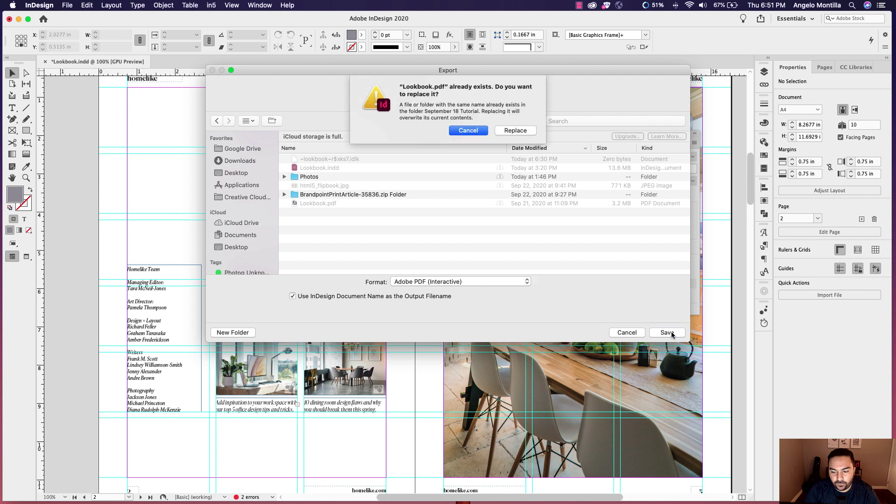
click(515, 132)
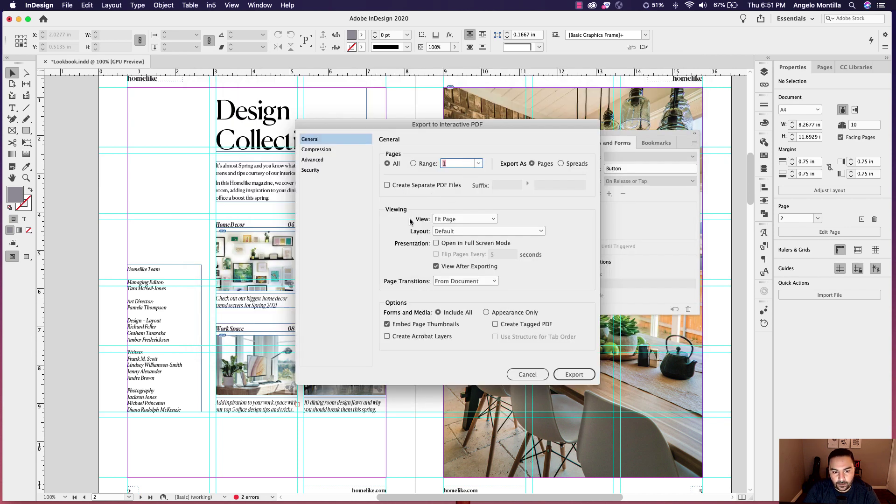
click(574, 375)
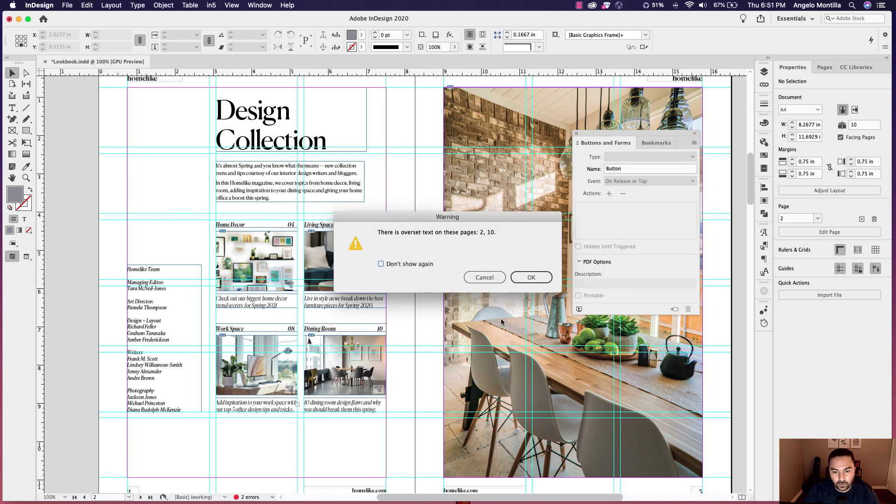
click(525, 279)
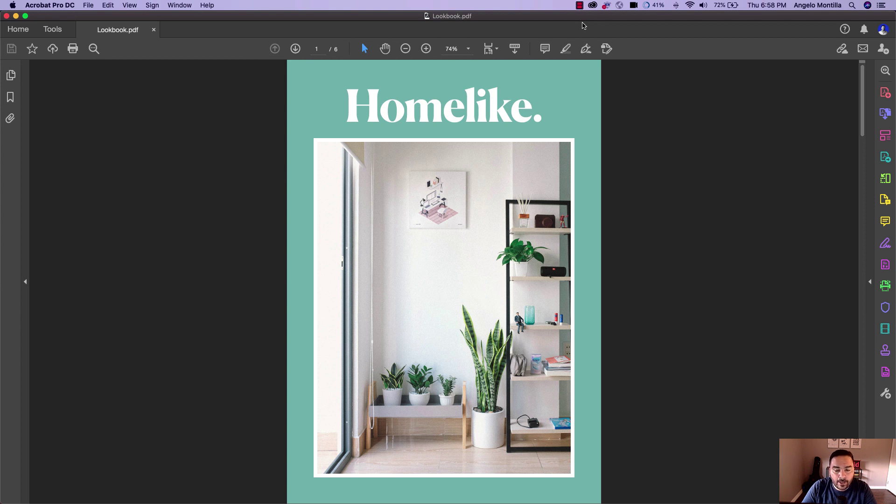
Test the Home Decor and Living Space thumbnail links from the contents spread
click(296, 49)
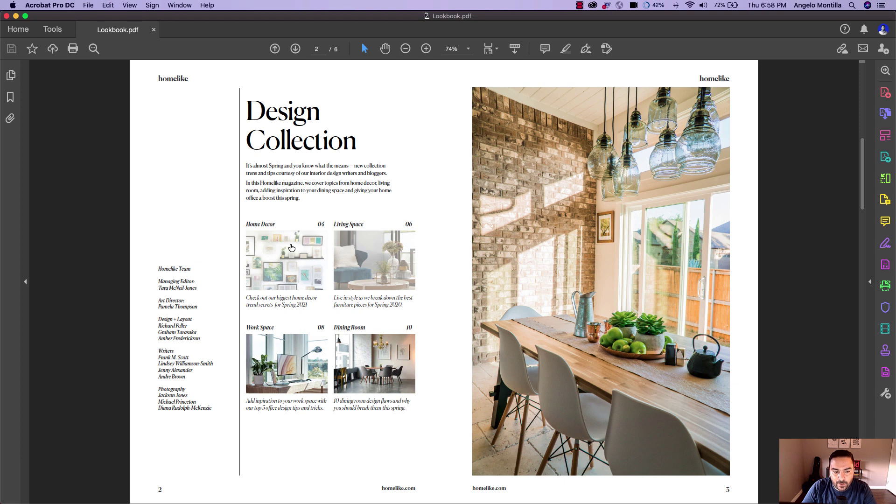
click(286, 252)
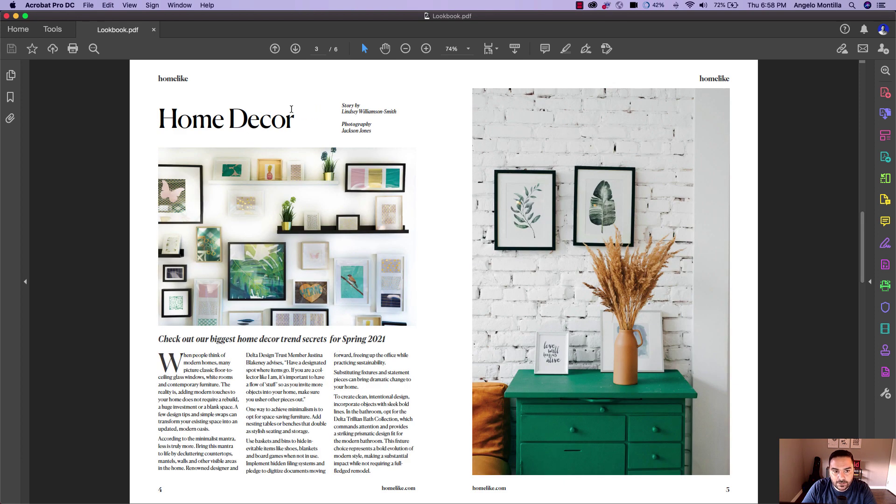
click(273, 50)
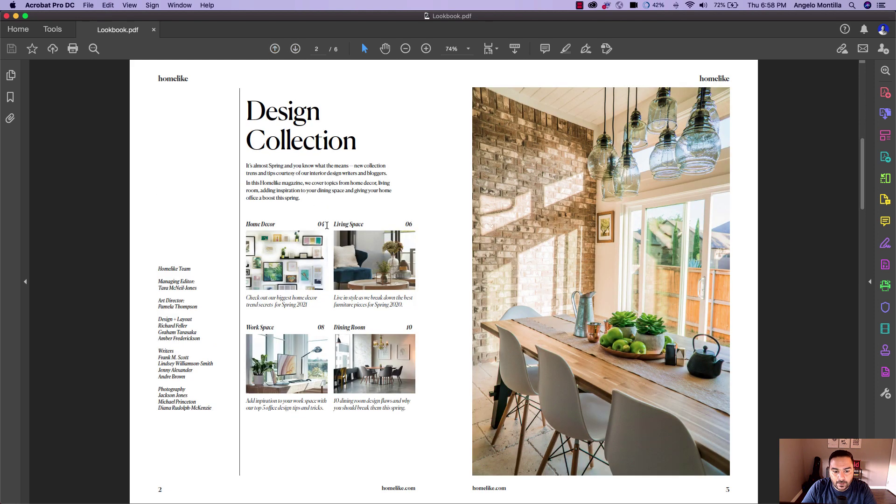
click(352, 252)
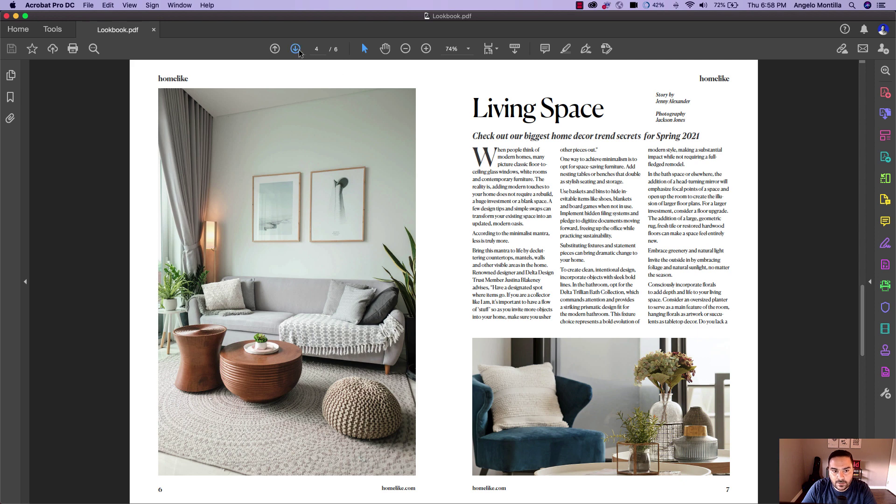
Page back to the contents spread, then jump to the final Dining Room page
click(275, 49)
click(275, 49)
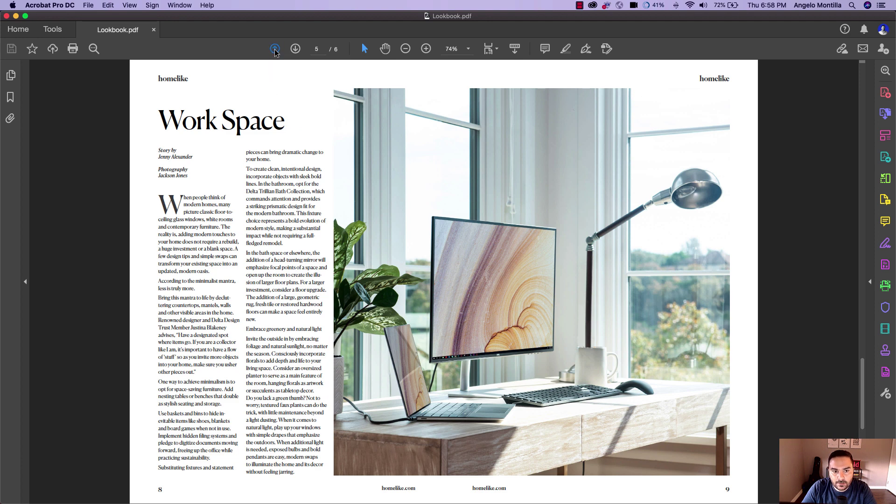
click(275, 49)
click(275, 49)
click(275, 49)
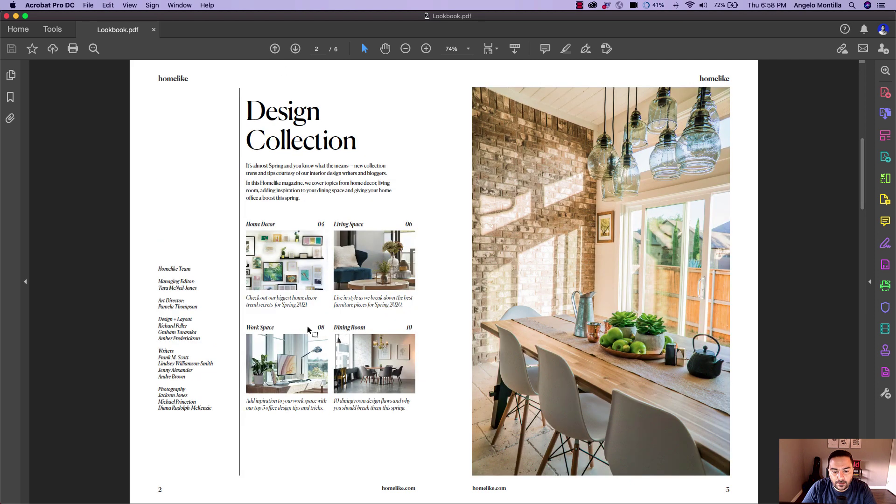
key(End)
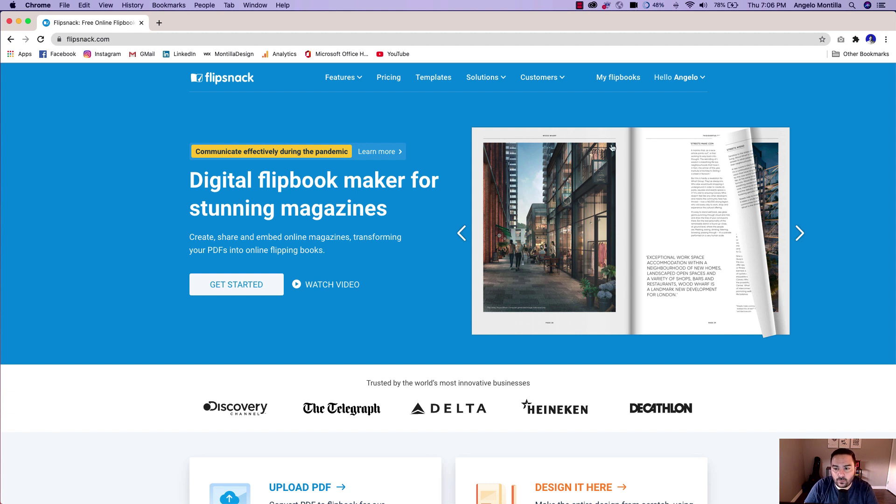
Head for My flipbooks in the Flipsnack homepage's top navigation
mouse_move(688, 85)
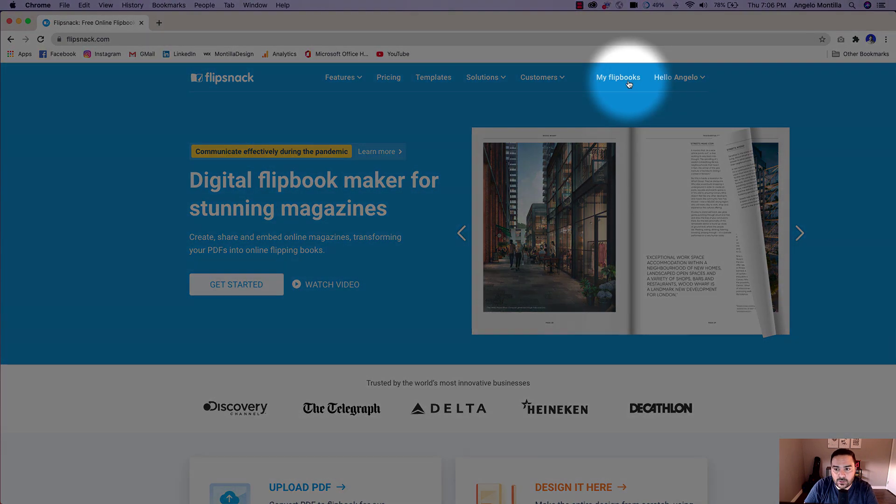
From My flipbooks, start a PDF upload and drop Lookbook.pdf into the upload area
click(629, 84)
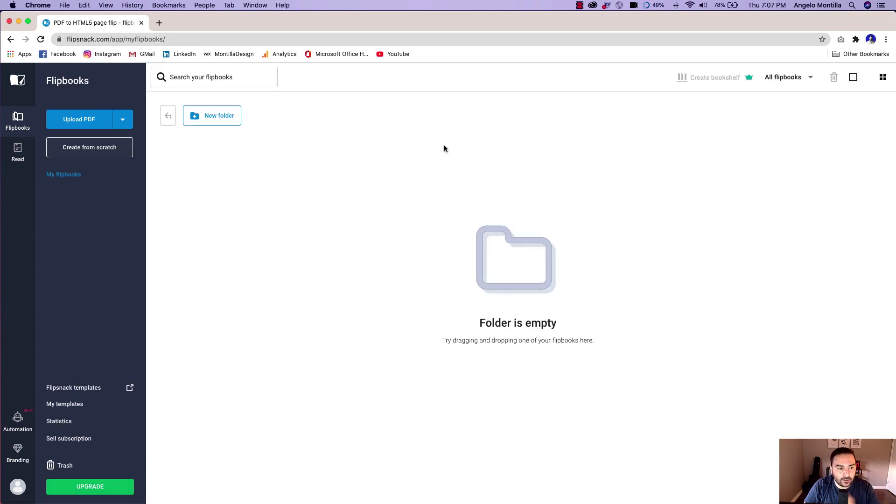
click(87, 124)
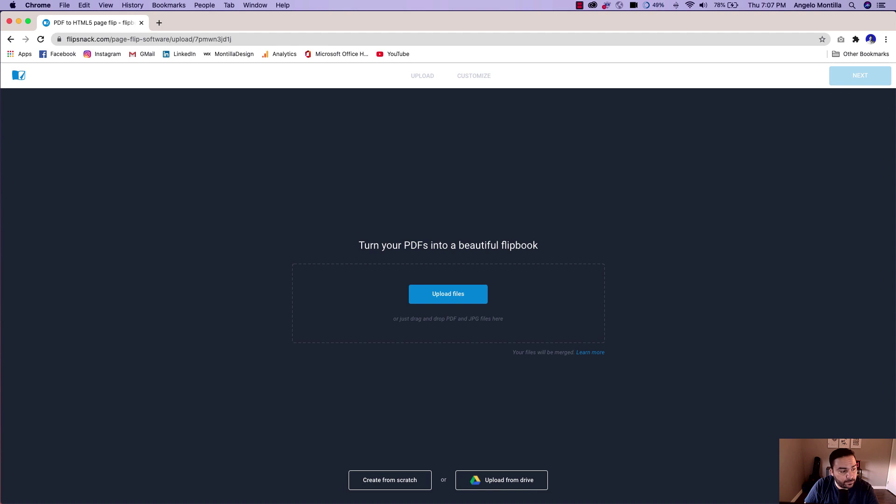
drag(3, 207, 460, 296)
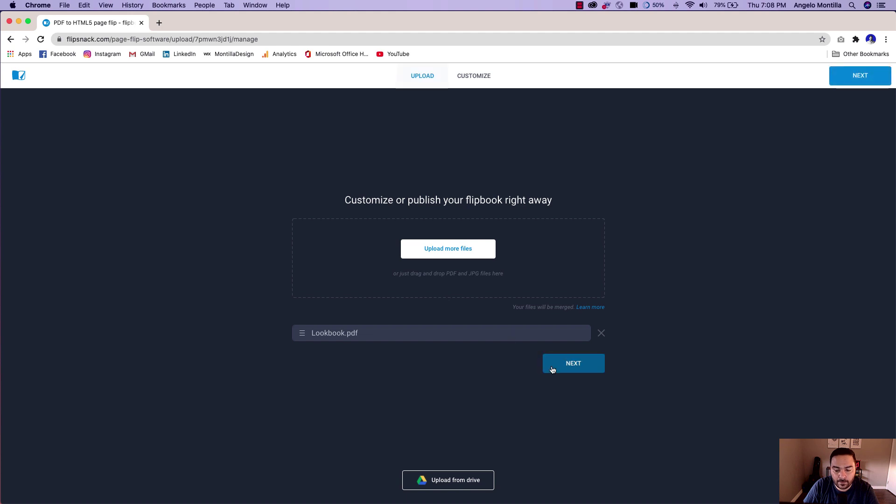
Flip forward from the cover to the Work Space spread, then back to the Design Collection contents
click(580, 369)
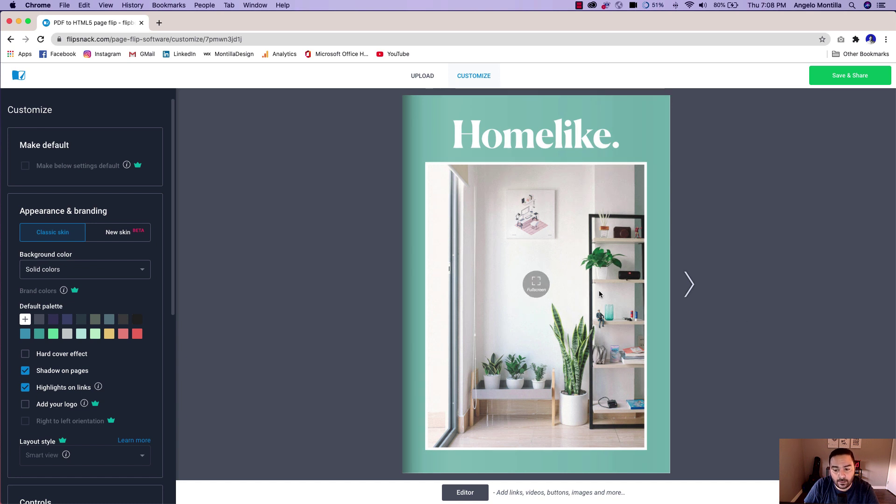
click(689, 284)
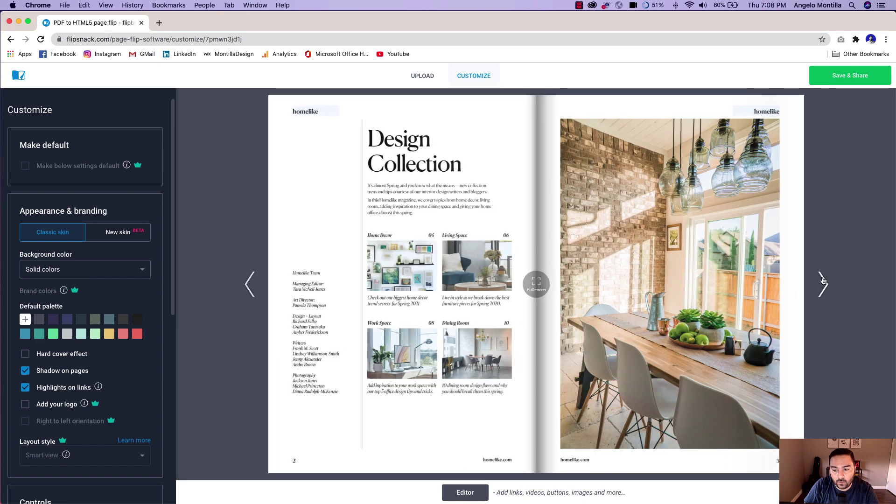
click(823, 282)
click(824, 283)
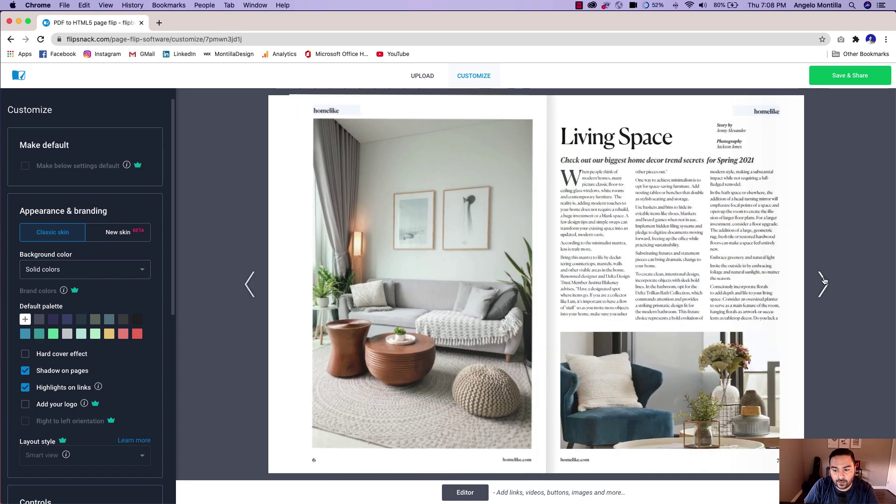
click(823, 281)
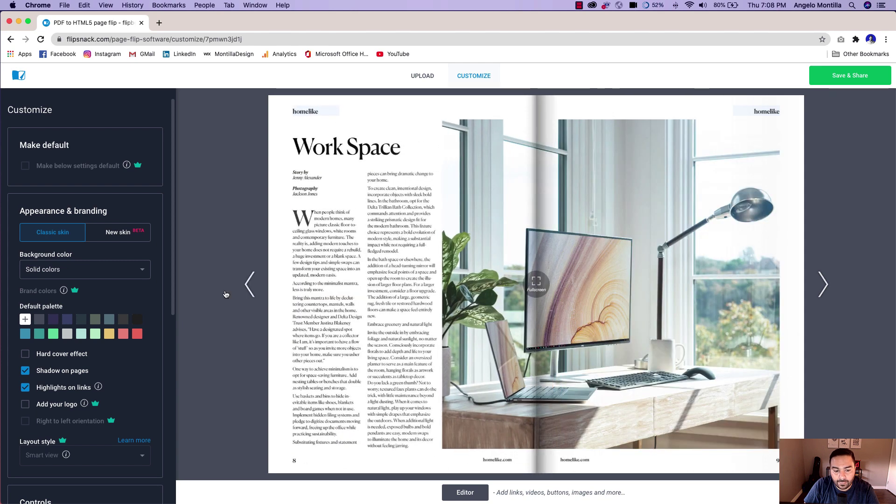
click(249, 289)
click(249, 288)
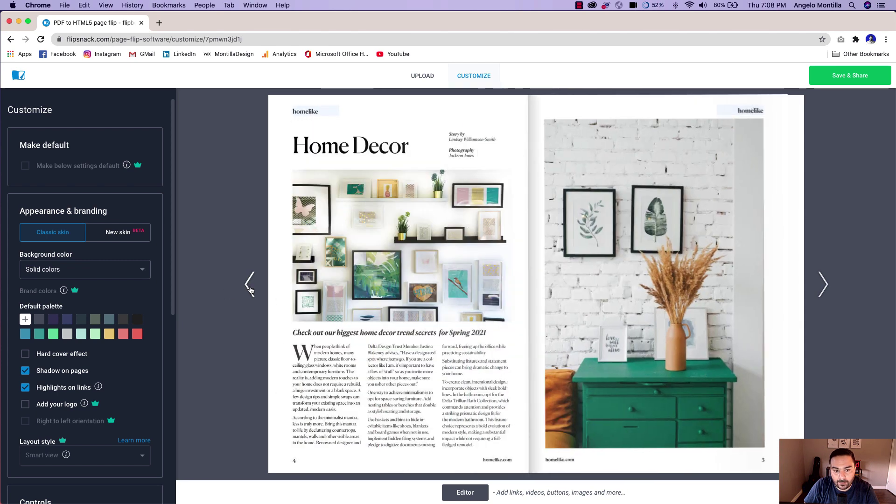
click(250, 287)
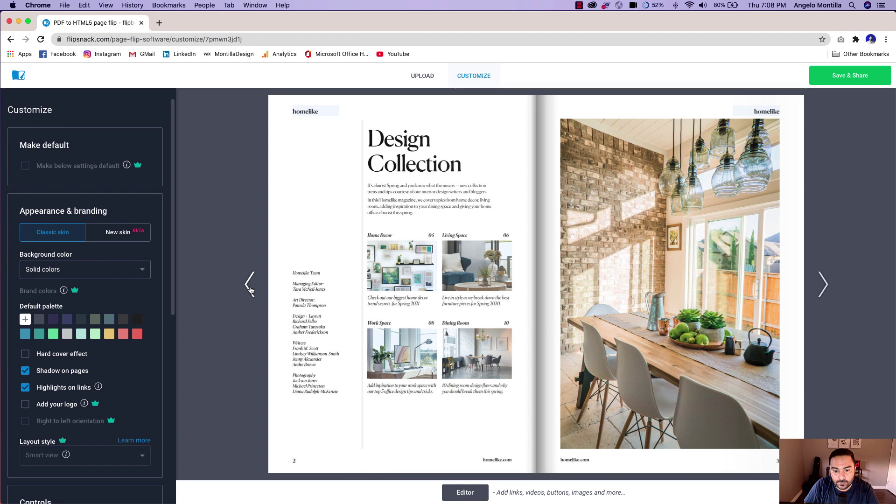
Test the Home Decor, Living Space, Work Space and Dining Room contents thumbnail links
click(395, 266)
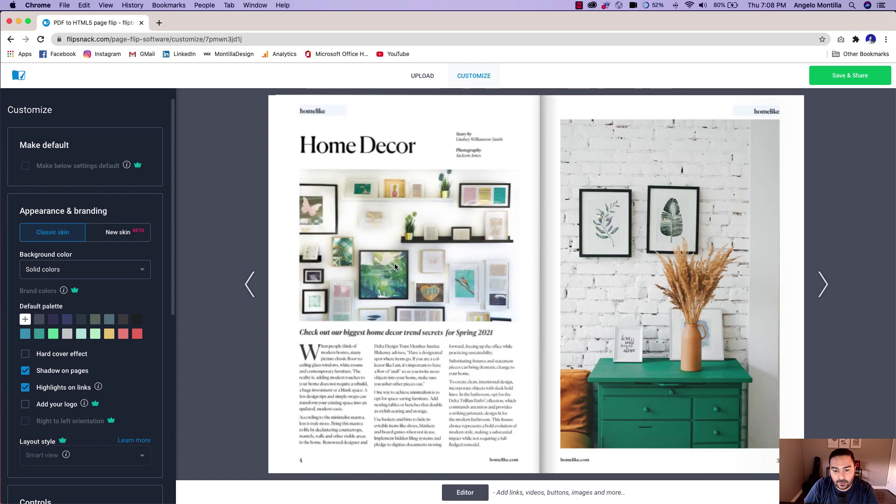
click(252, 284)
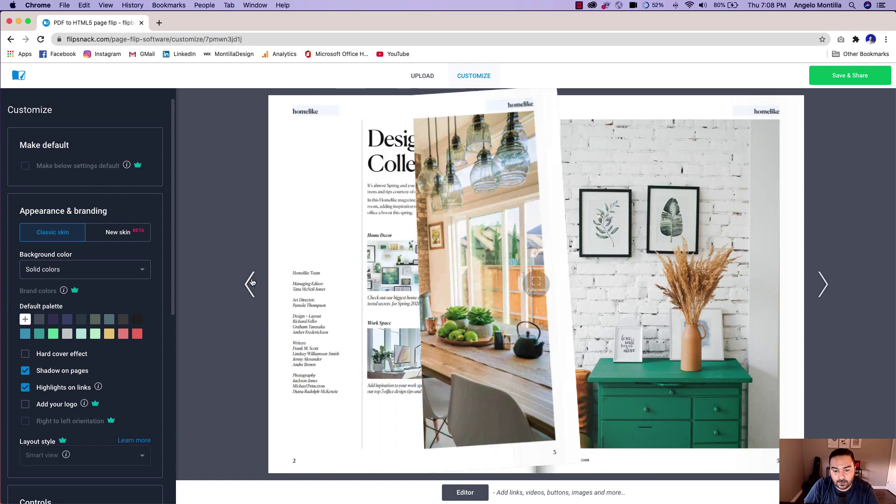
click(469, 265)
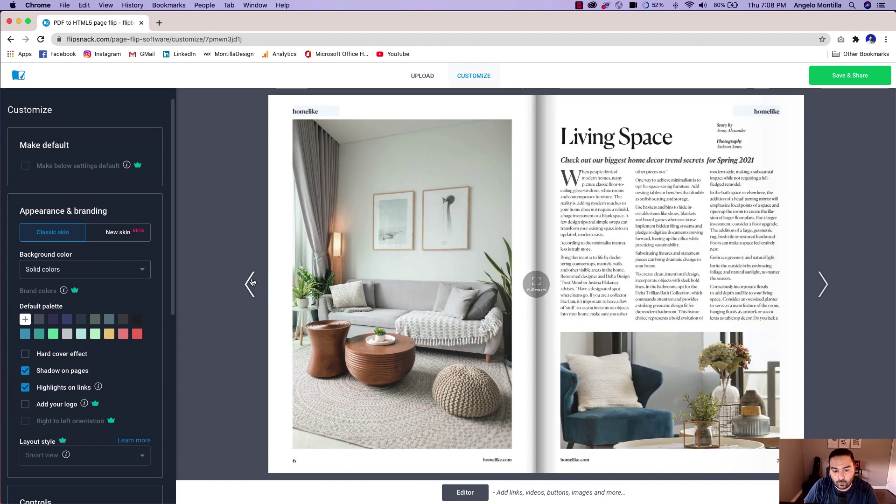
click(251, 283)
click(251, 283)
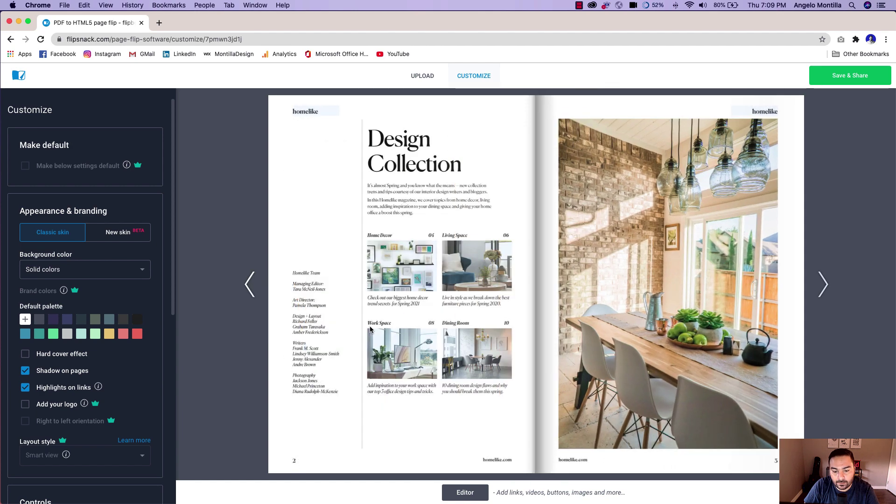
click(416, 345)
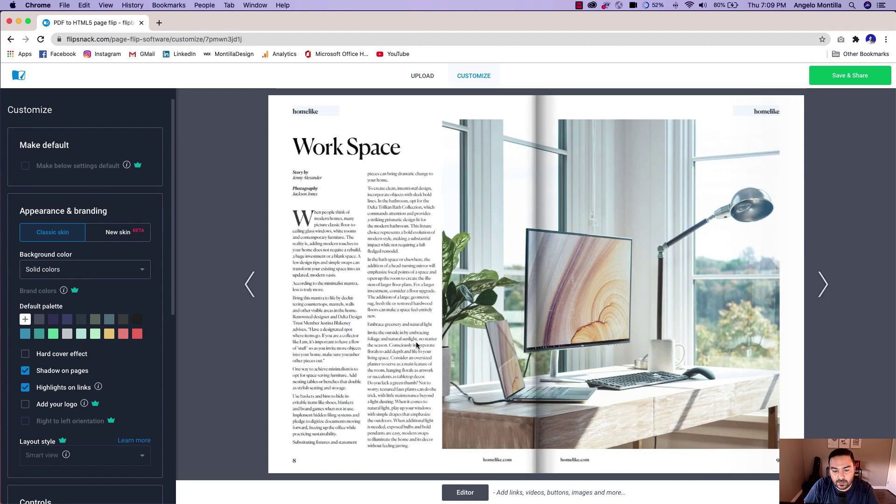
click(249, 285)
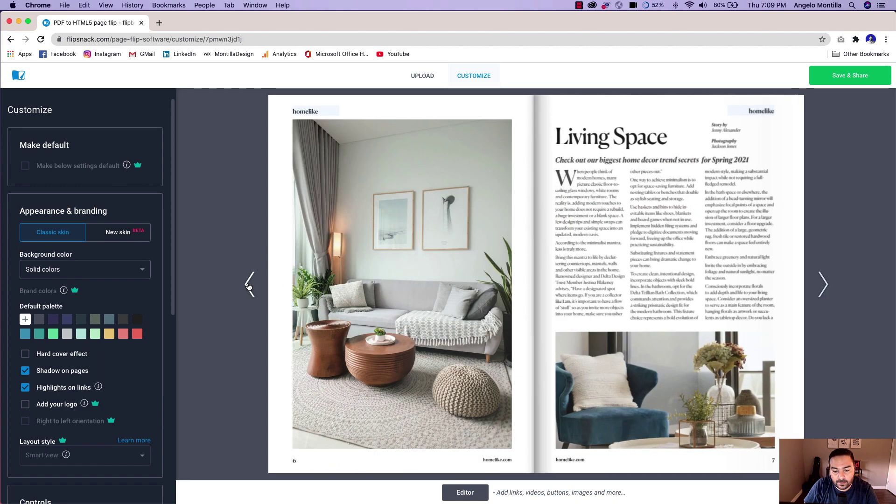
click(249, 285)
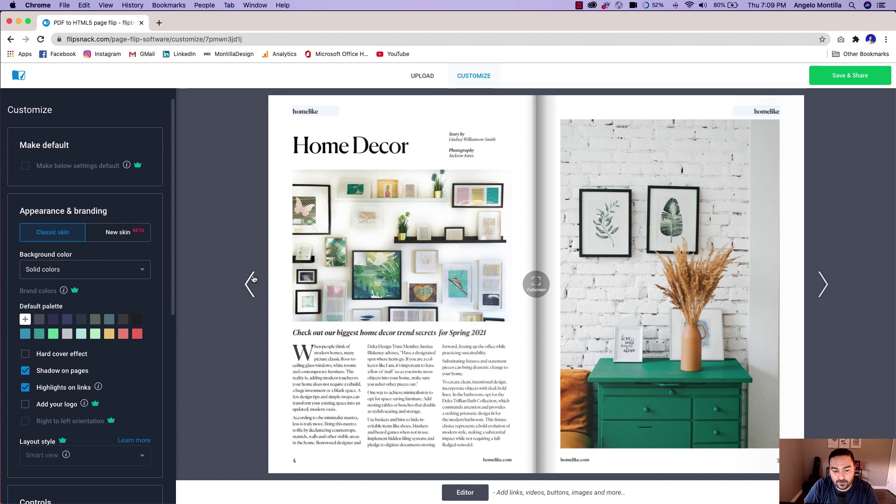
click(253, 280)
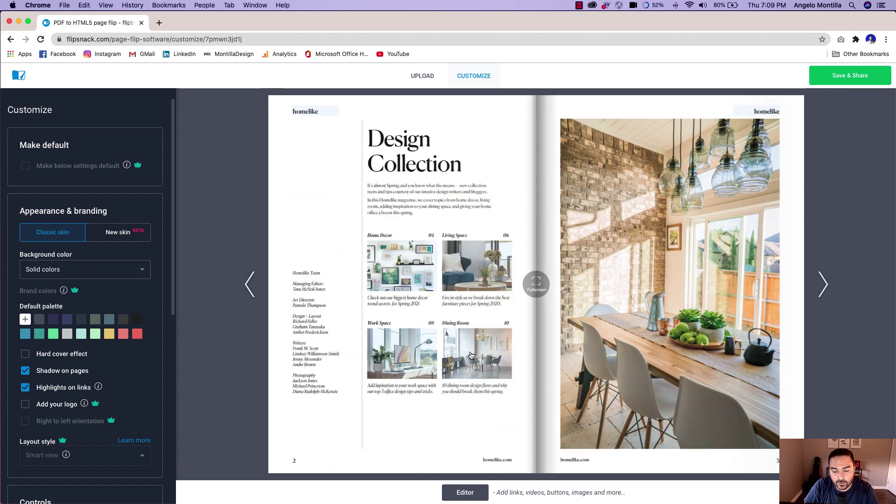
click(471, 356)
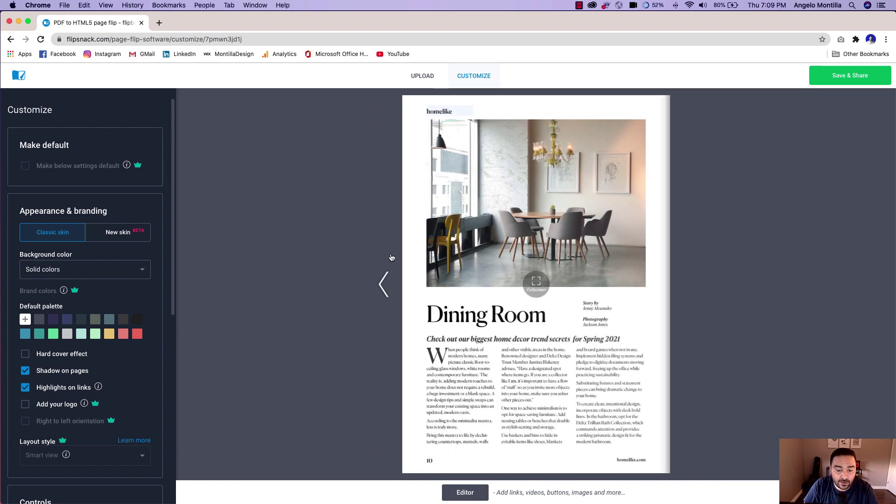
Flip back to the contents spread and re-test the Dining Room link, paging around it
click(385, 280)
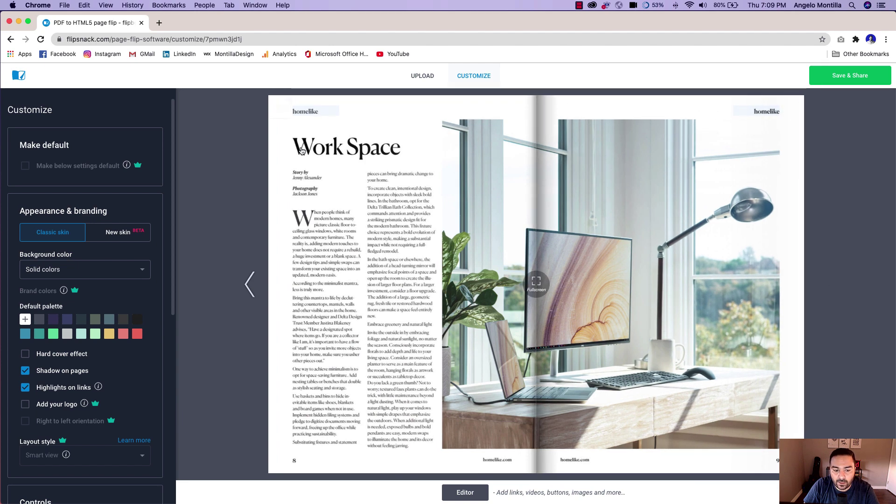
click(250, 286)
click(250, 286)
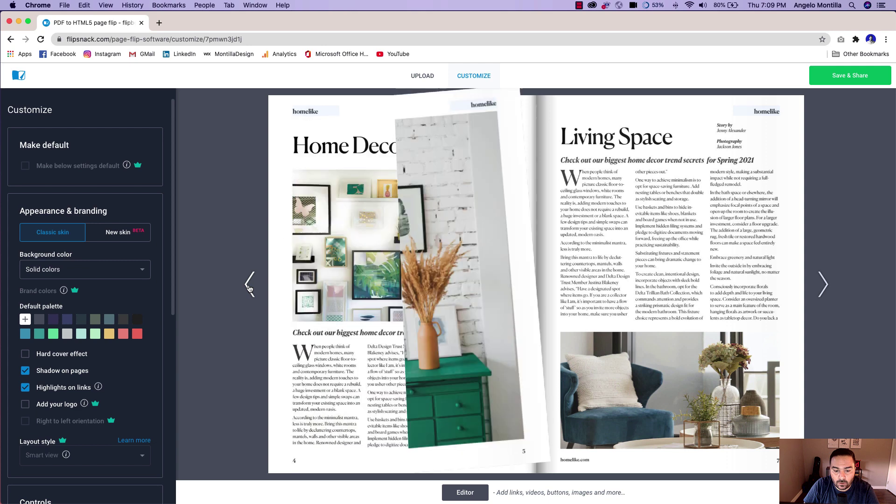
click(250, 286)
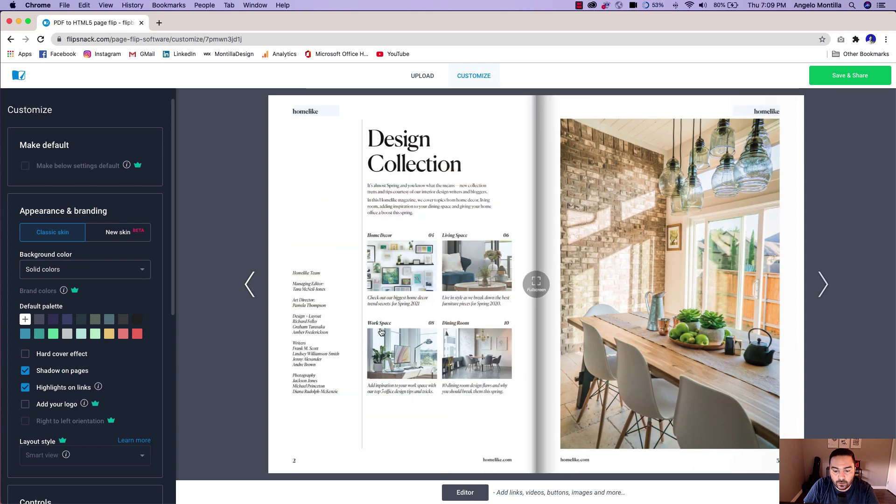
click(465, 349)
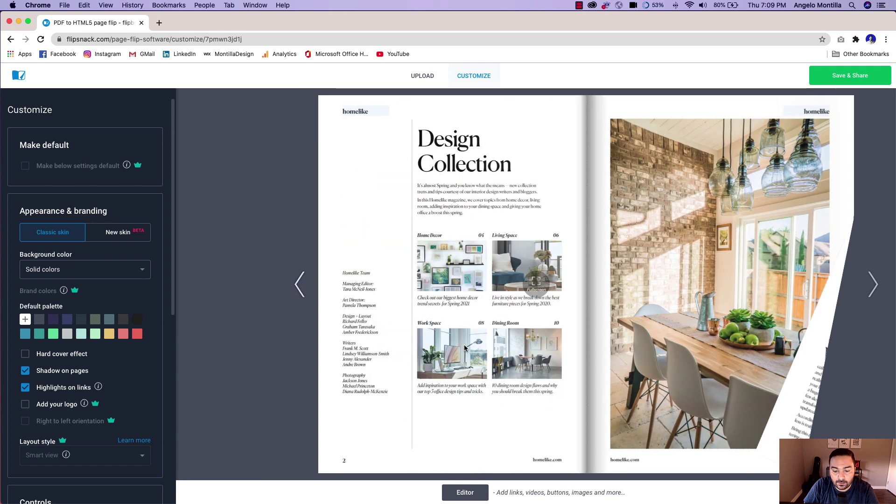
click(385, 285)
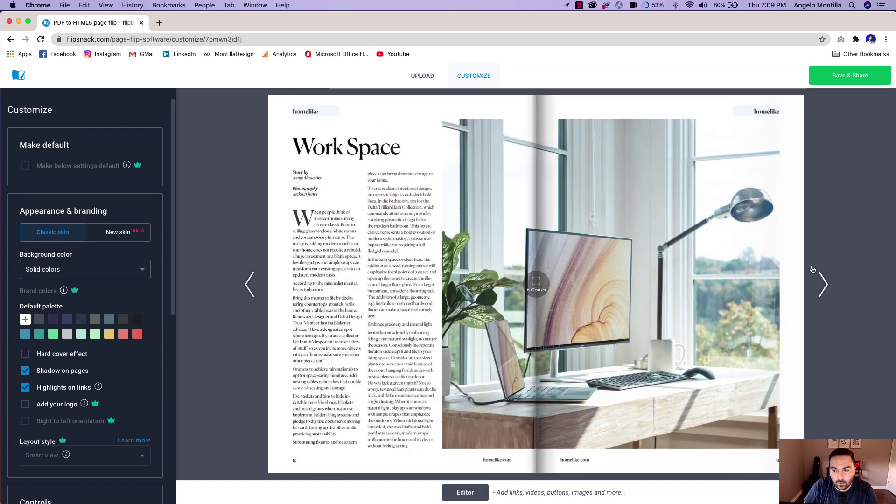
click(823, 285)
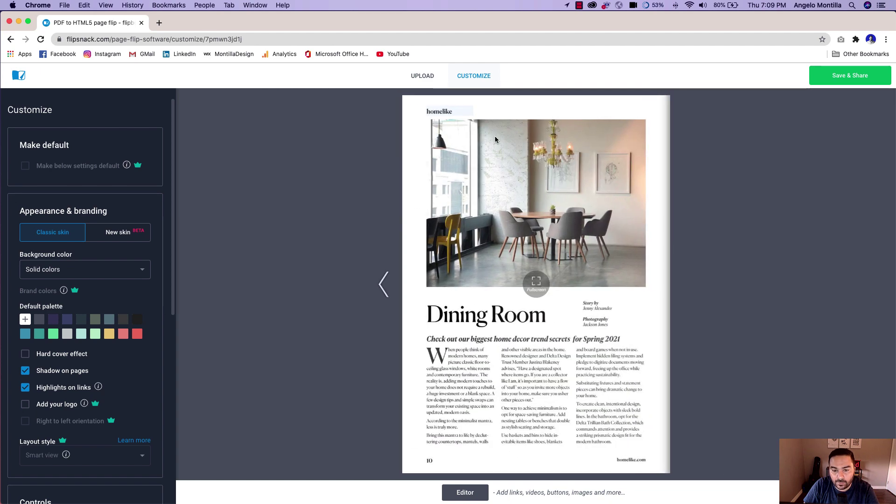
Test the 'homelike' header links on the Dining Room page and page 2, returning to the cover
click(444, 114)
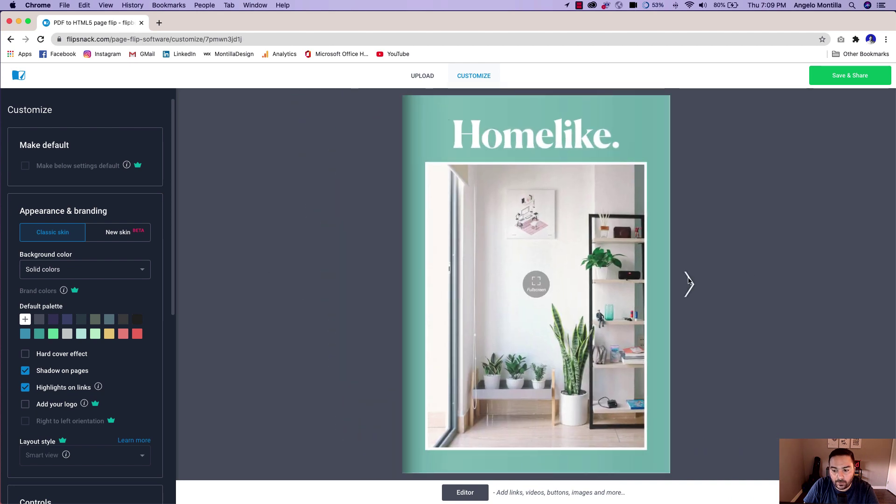
click(699, 289)
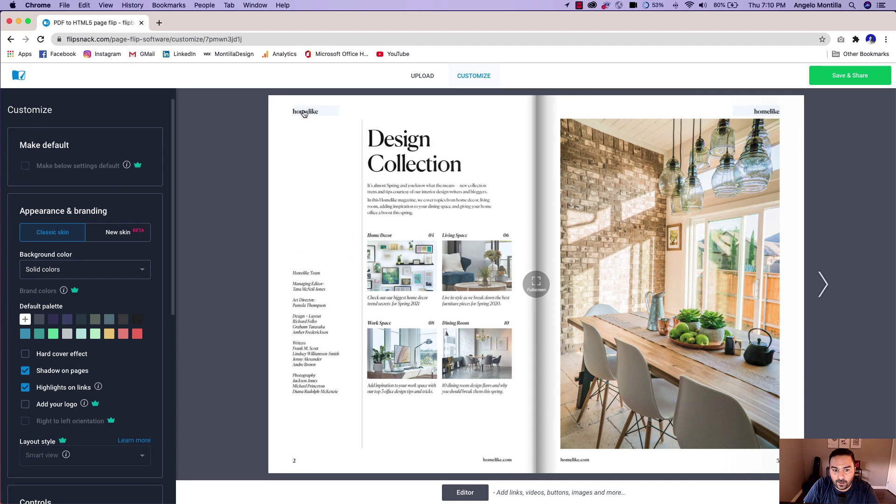
click(316, 114)
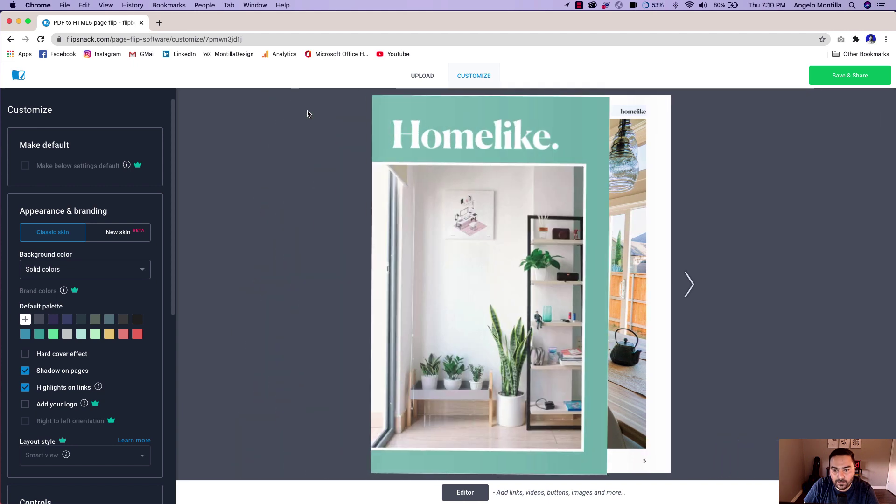
click(699, 292)
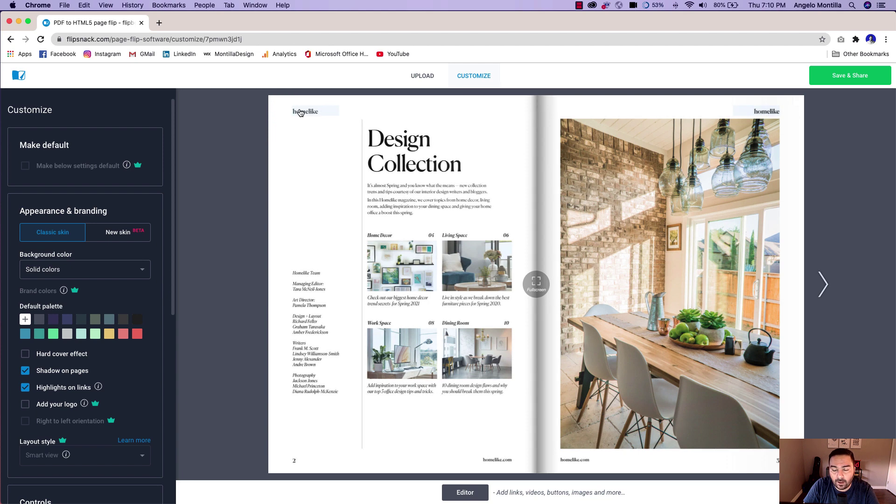
click(764, 114)
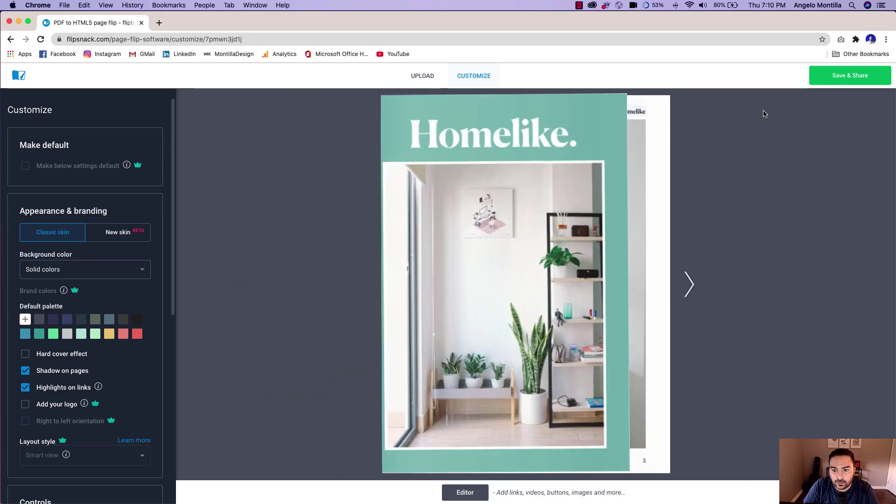